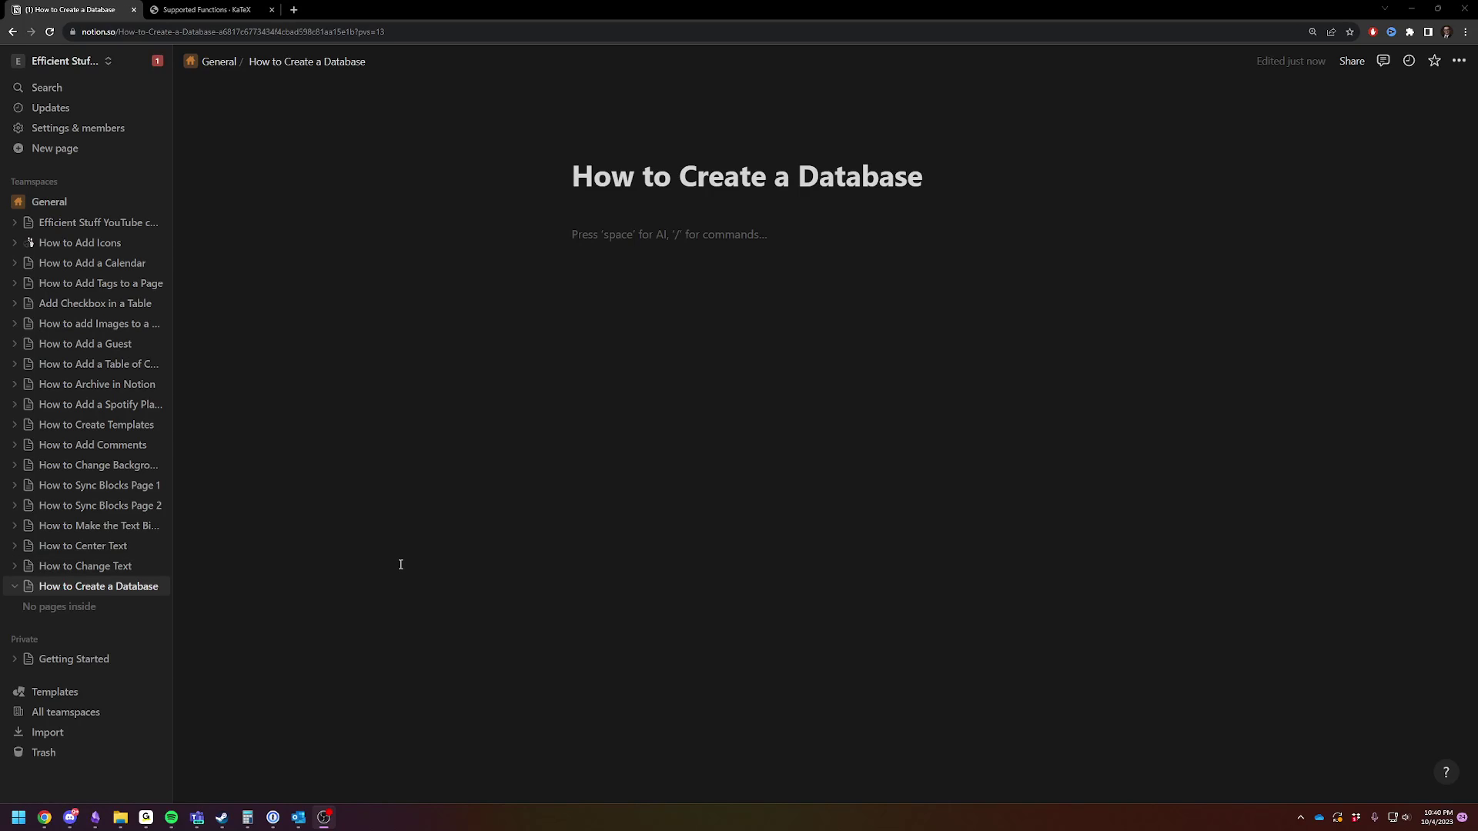
# Insert a Database - Full page block via '/data' and title it 'New Database'
pyautogui.click(807, 519)
pyautogui.write('/')
pyautogui.press('BackSpace')
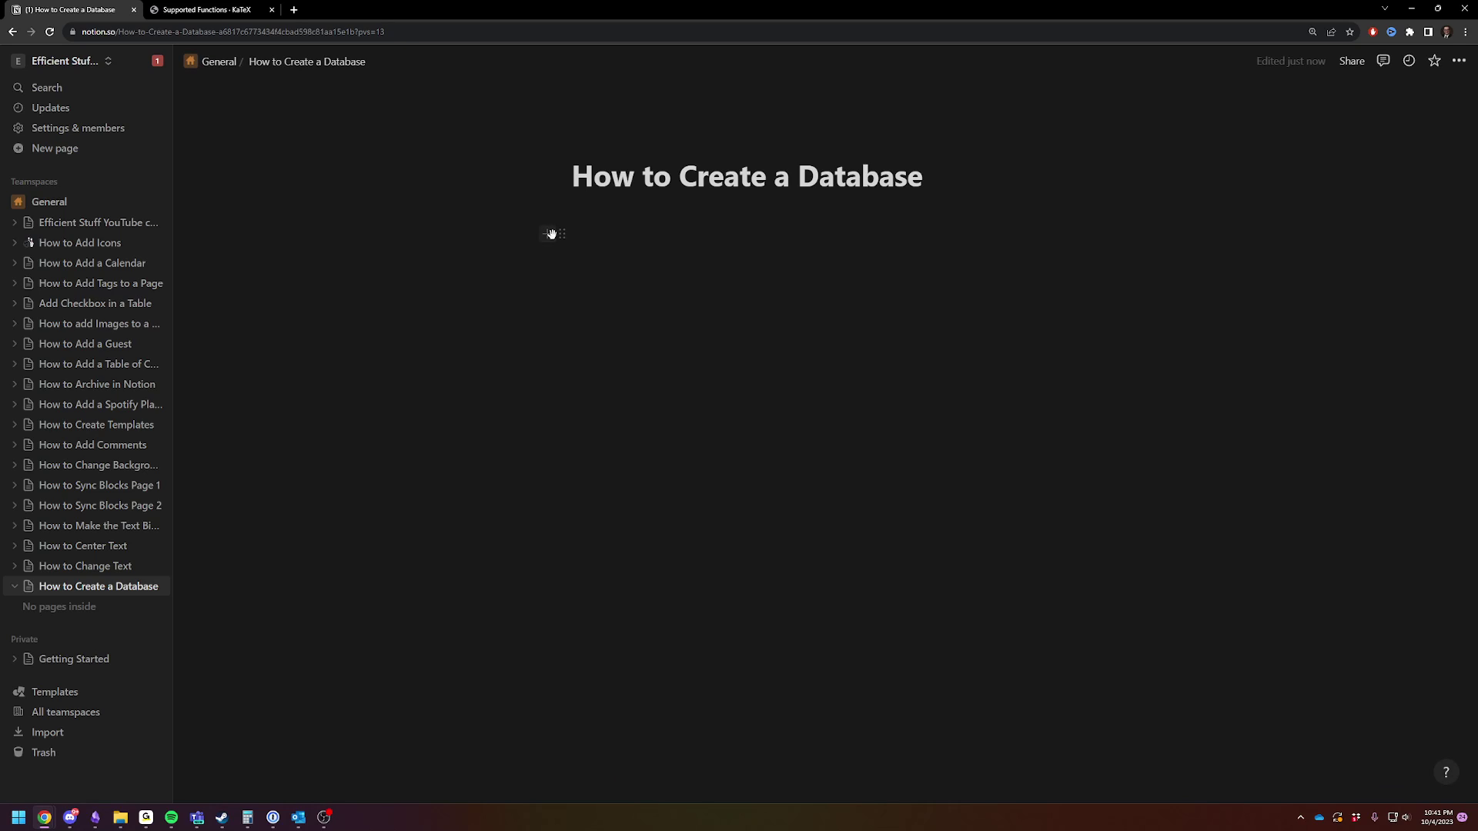
pyautogui.click(552, 234)
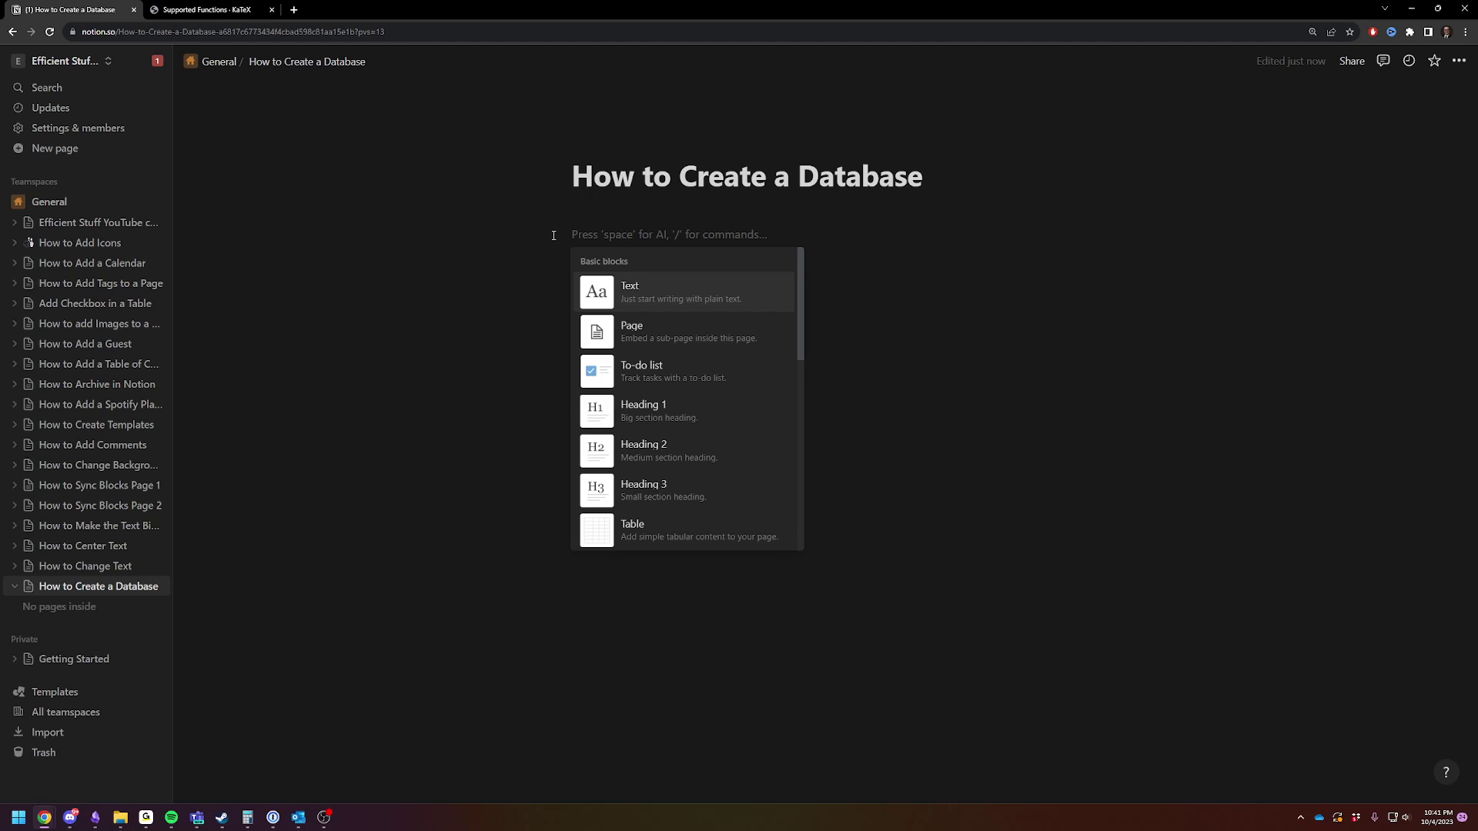
pyautogui.write('data')
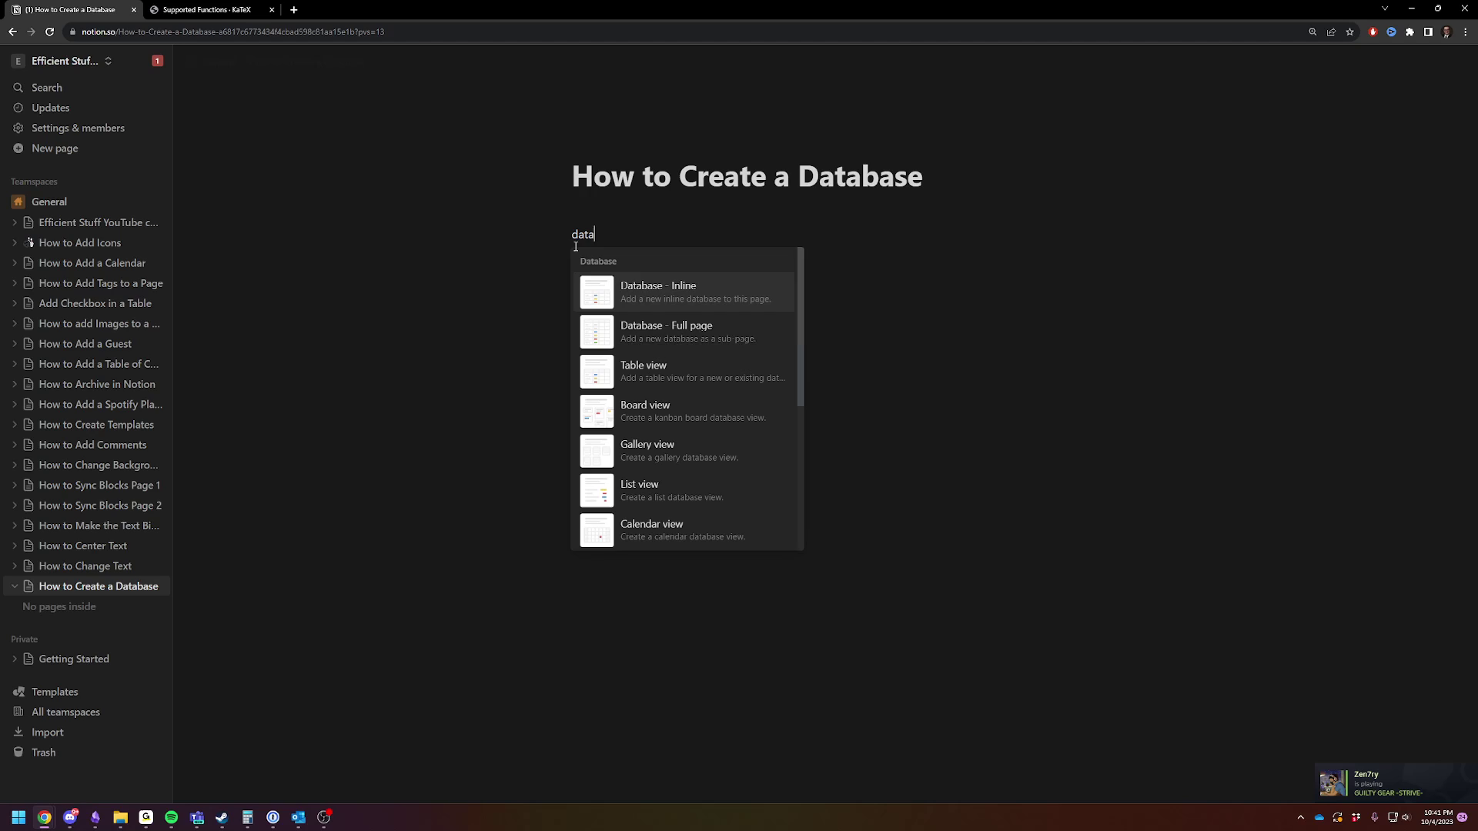
pyautogui.click(632, 334)
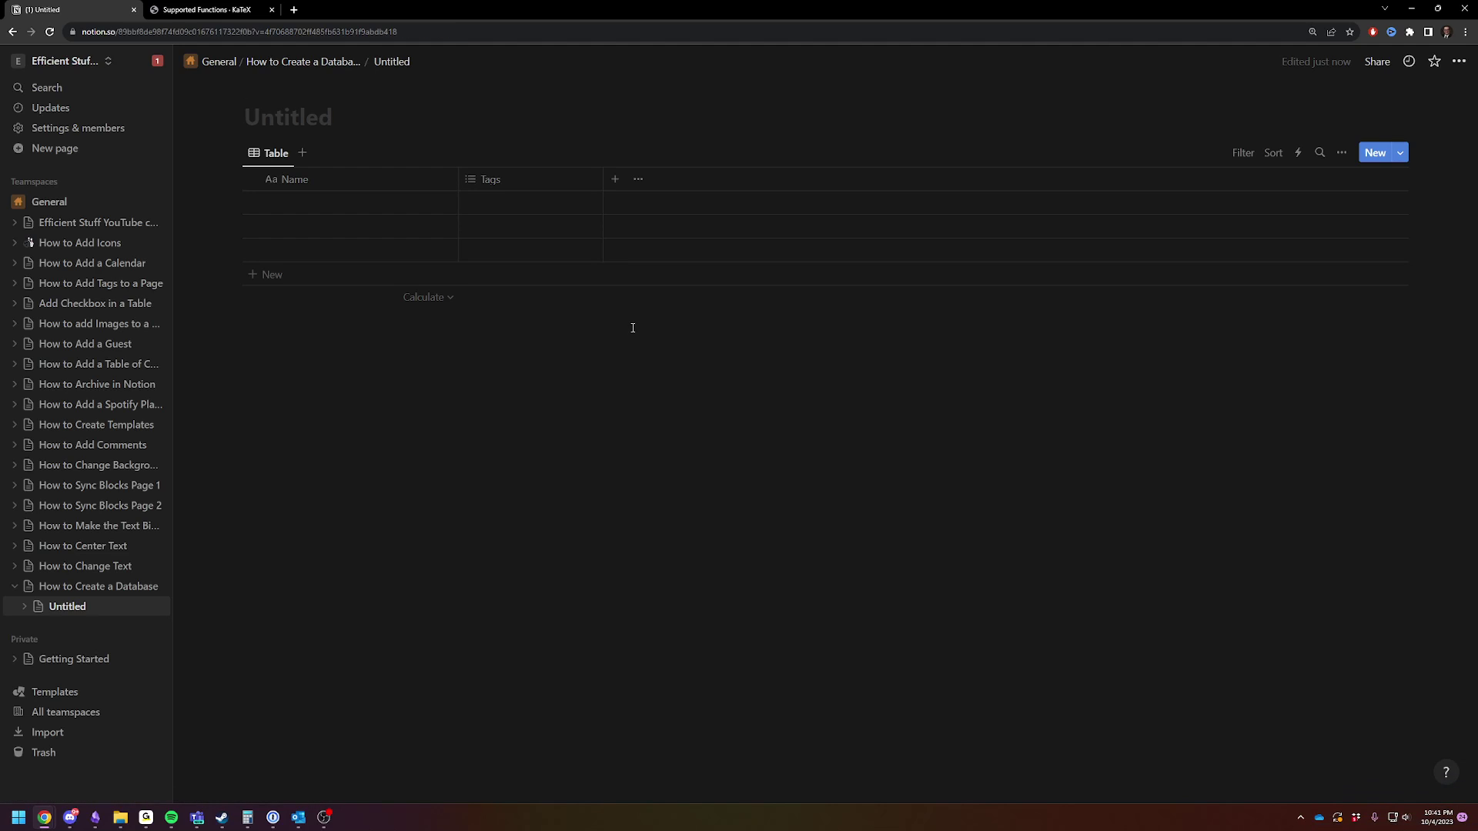
pyautogui.write('New Database')
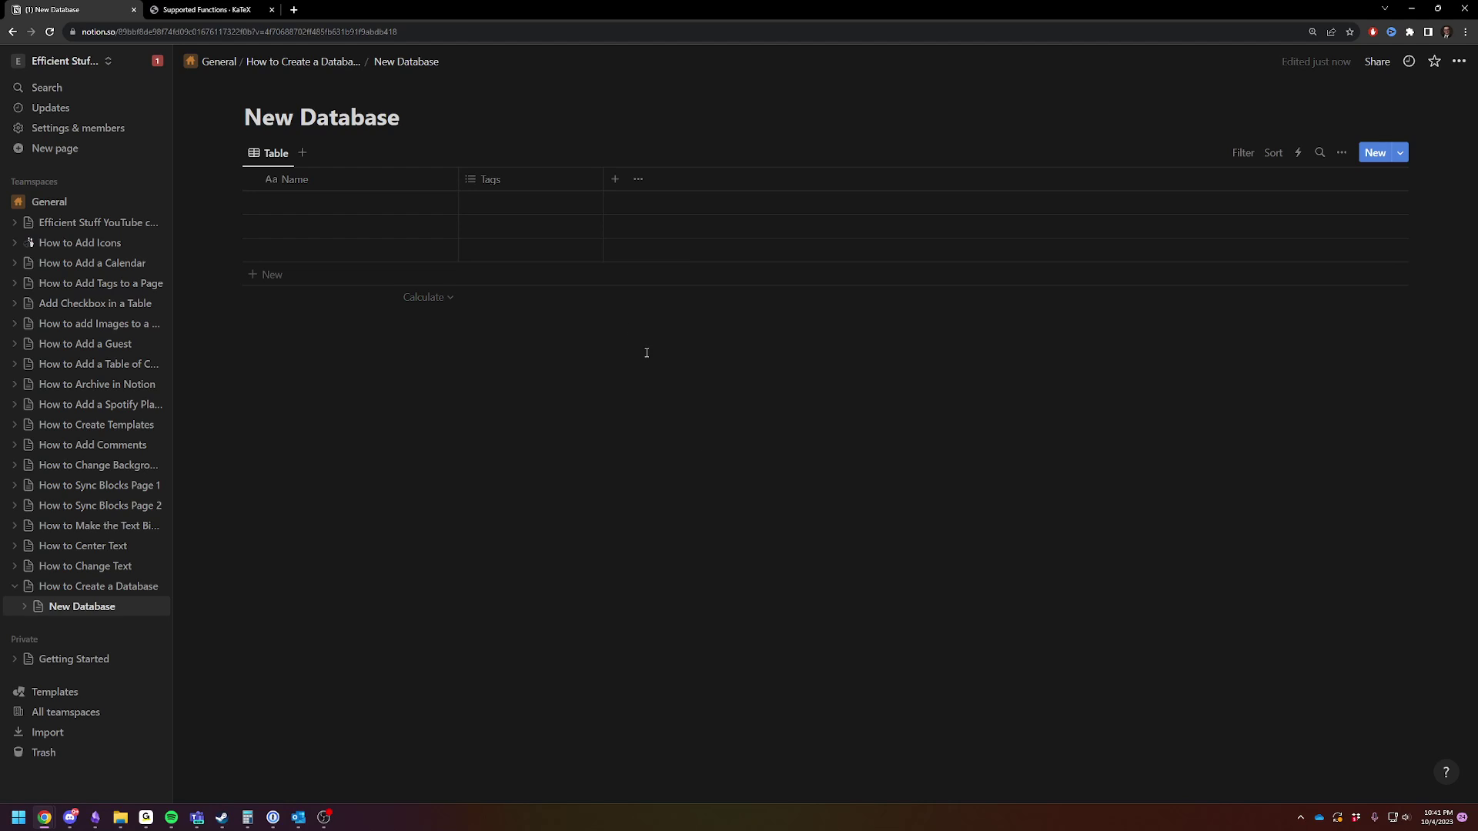
# Drag New Database to General and back under How to Create a Database, then open it
pyautogui.click(120, 587)
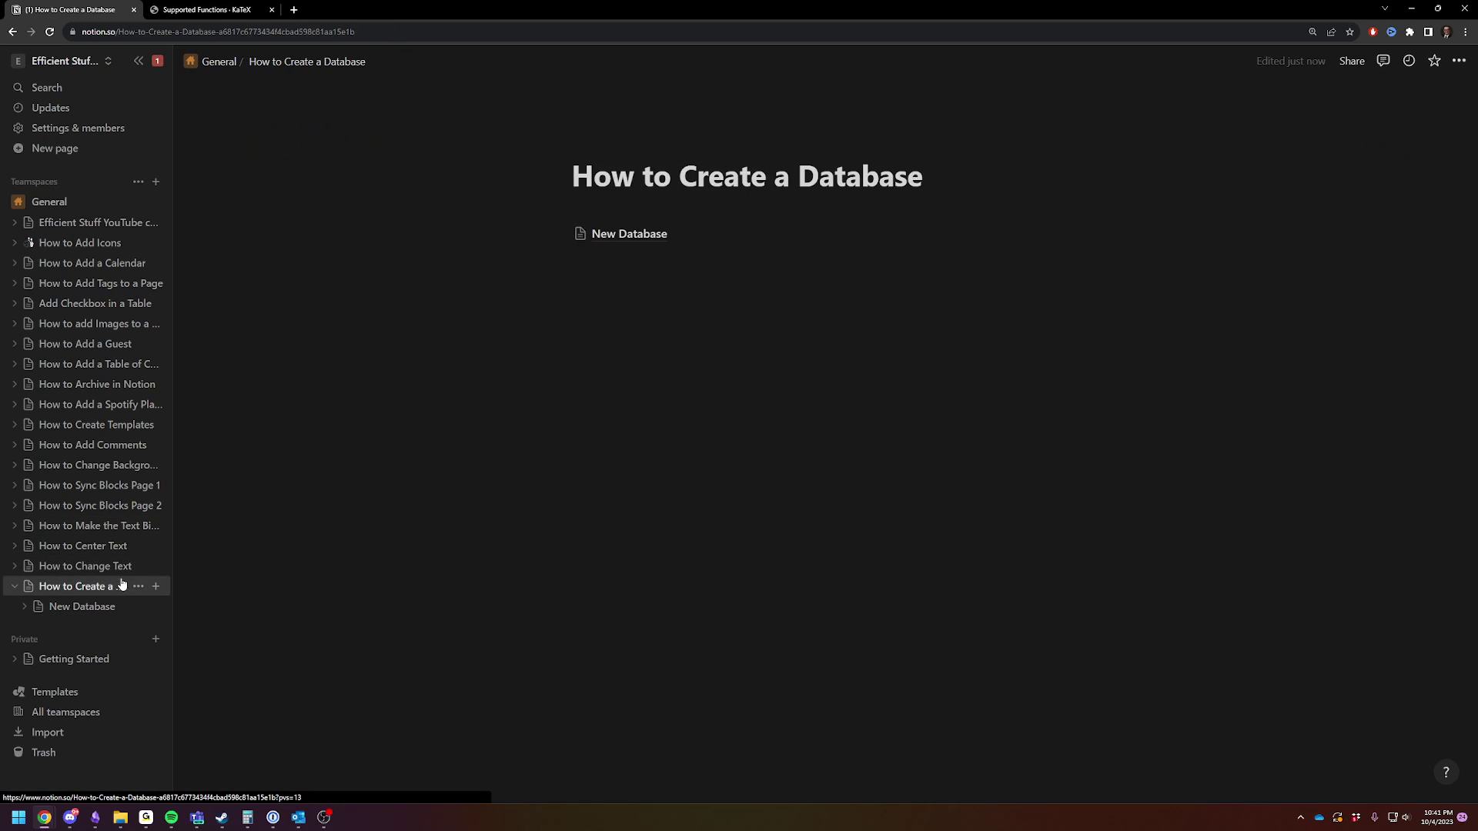
pyautogui.click(68, 608)
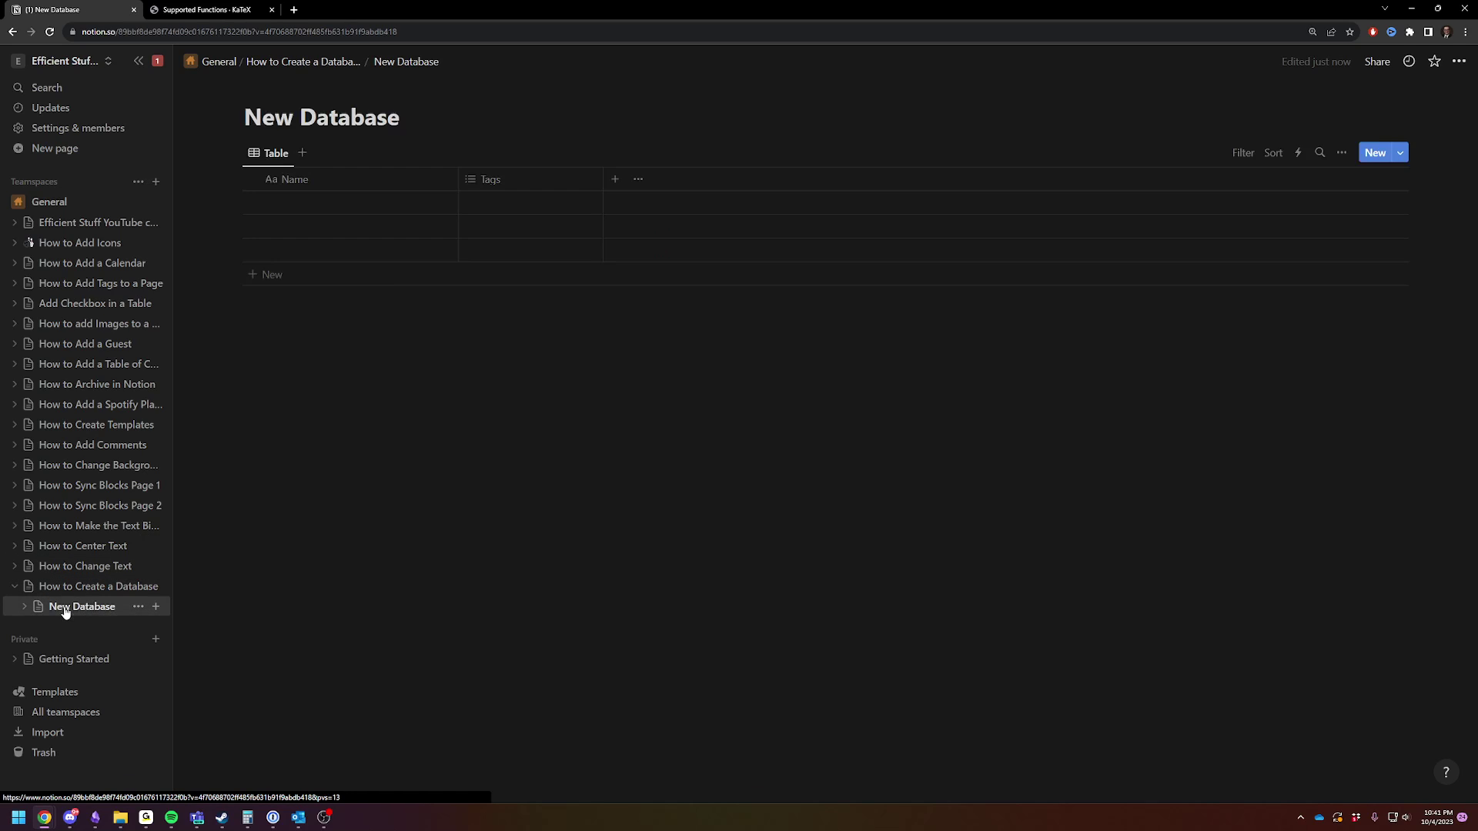
pyautogui.moveTo(68, 612); pyautogui.dragTo(77, 208)
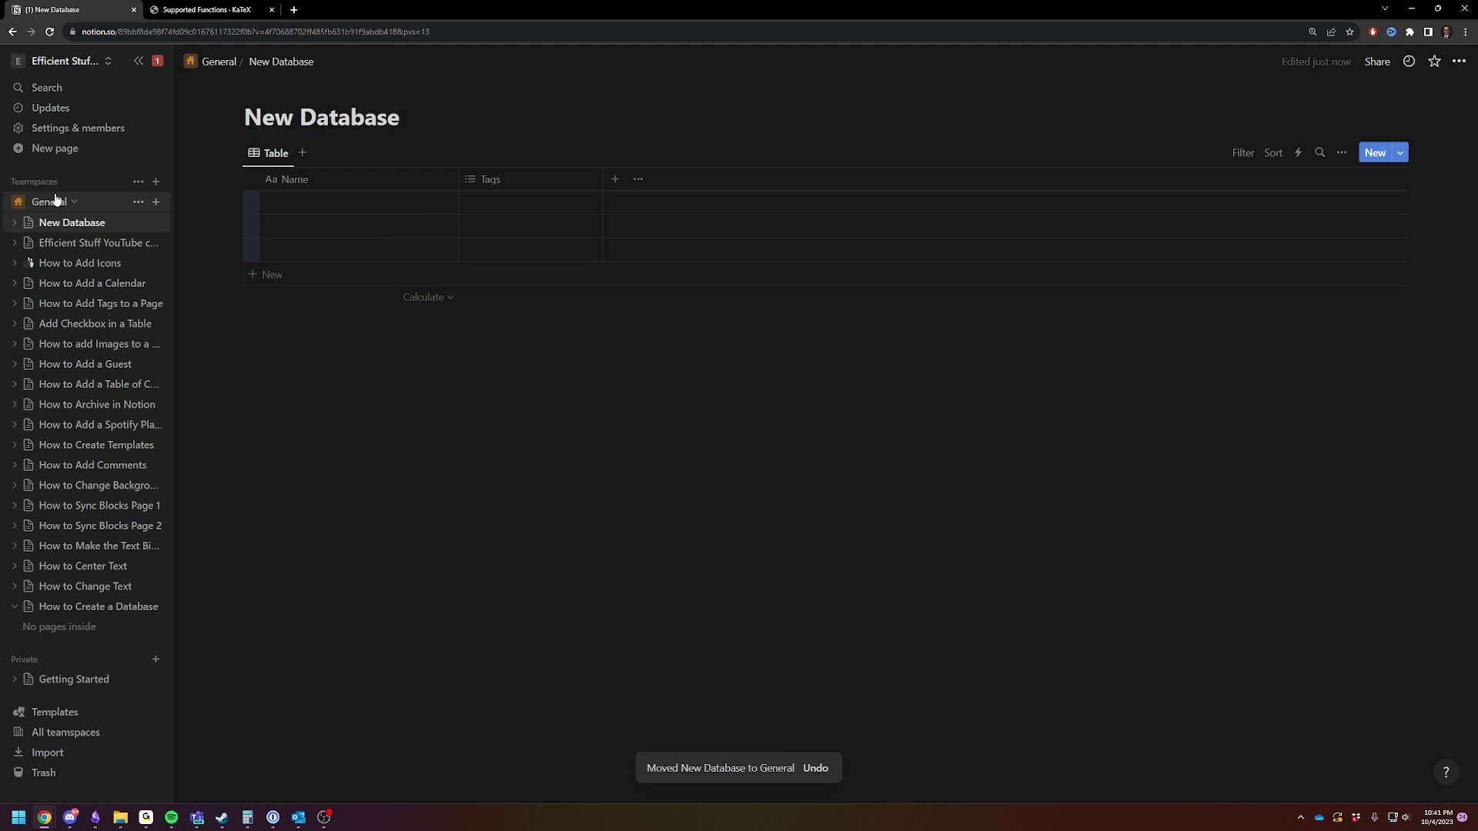
pyautogui.moveTo(70, 223); pyautogui.dragTo(85, 612)
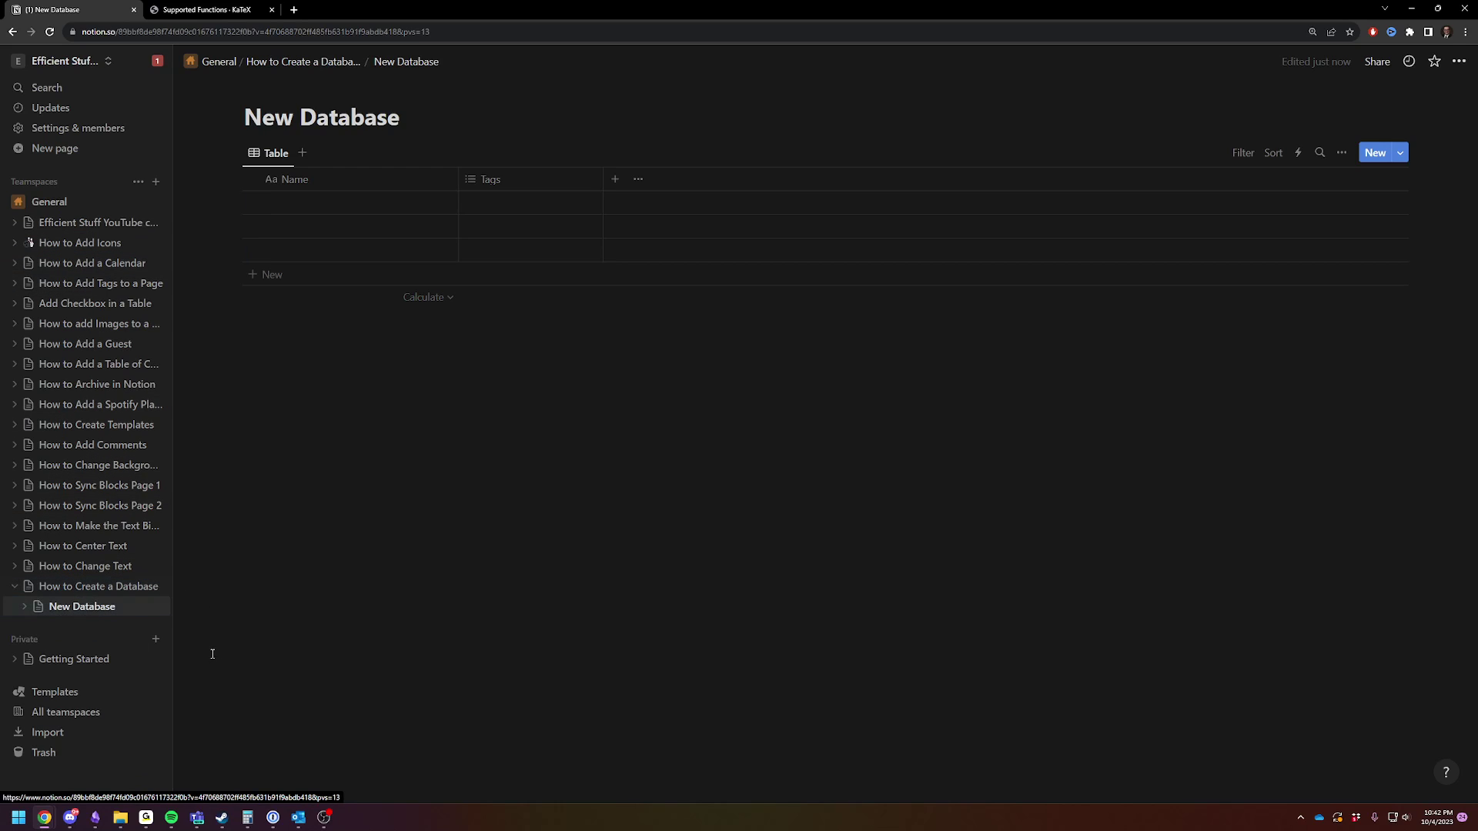
pyautogui.click(83, 588)
pyautogui.click(649, 259)
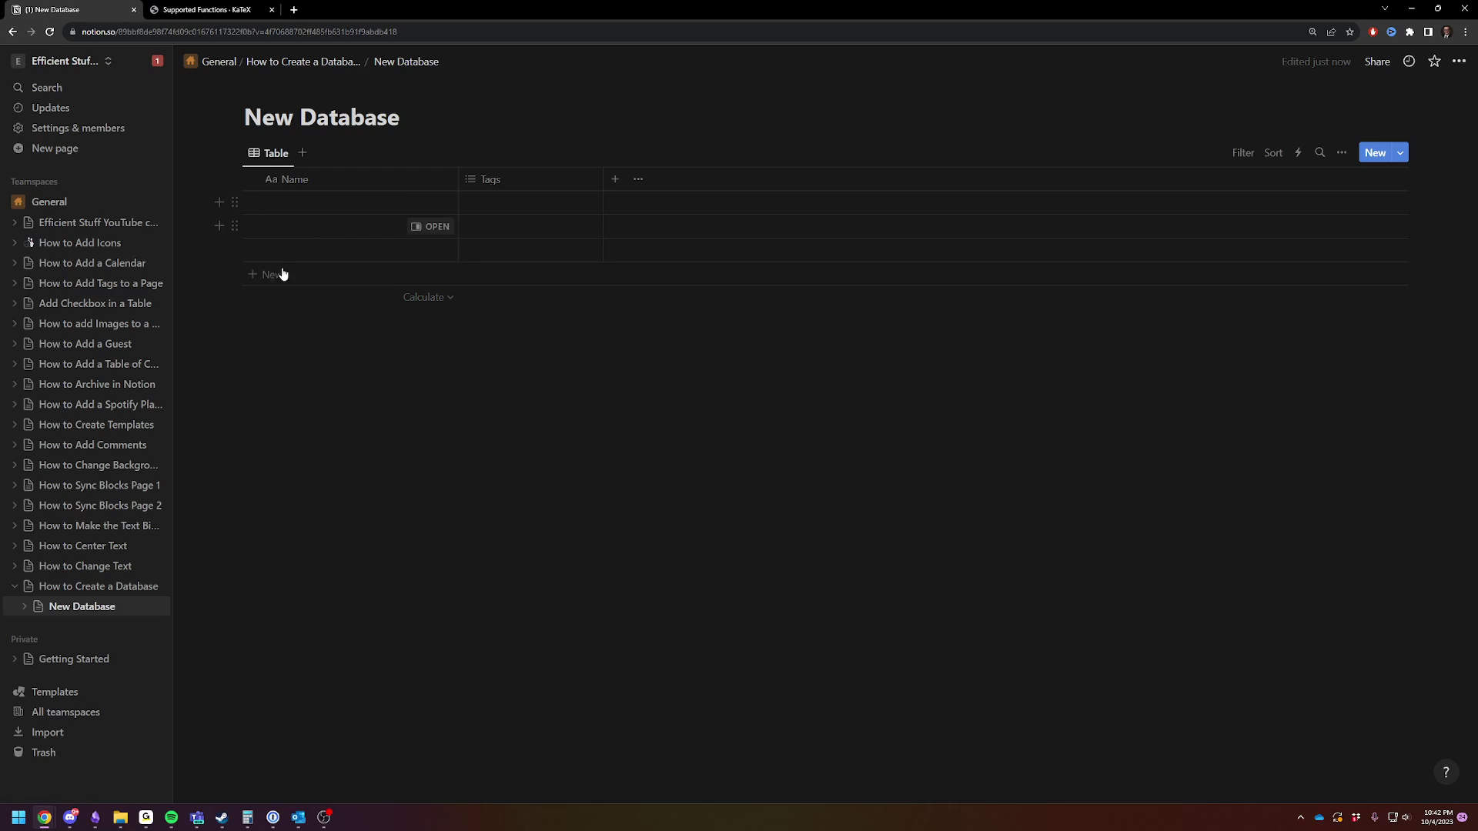
# Name the first row 'First Page' and write 'Start' in its page body
pyautogui.click(302, 207)
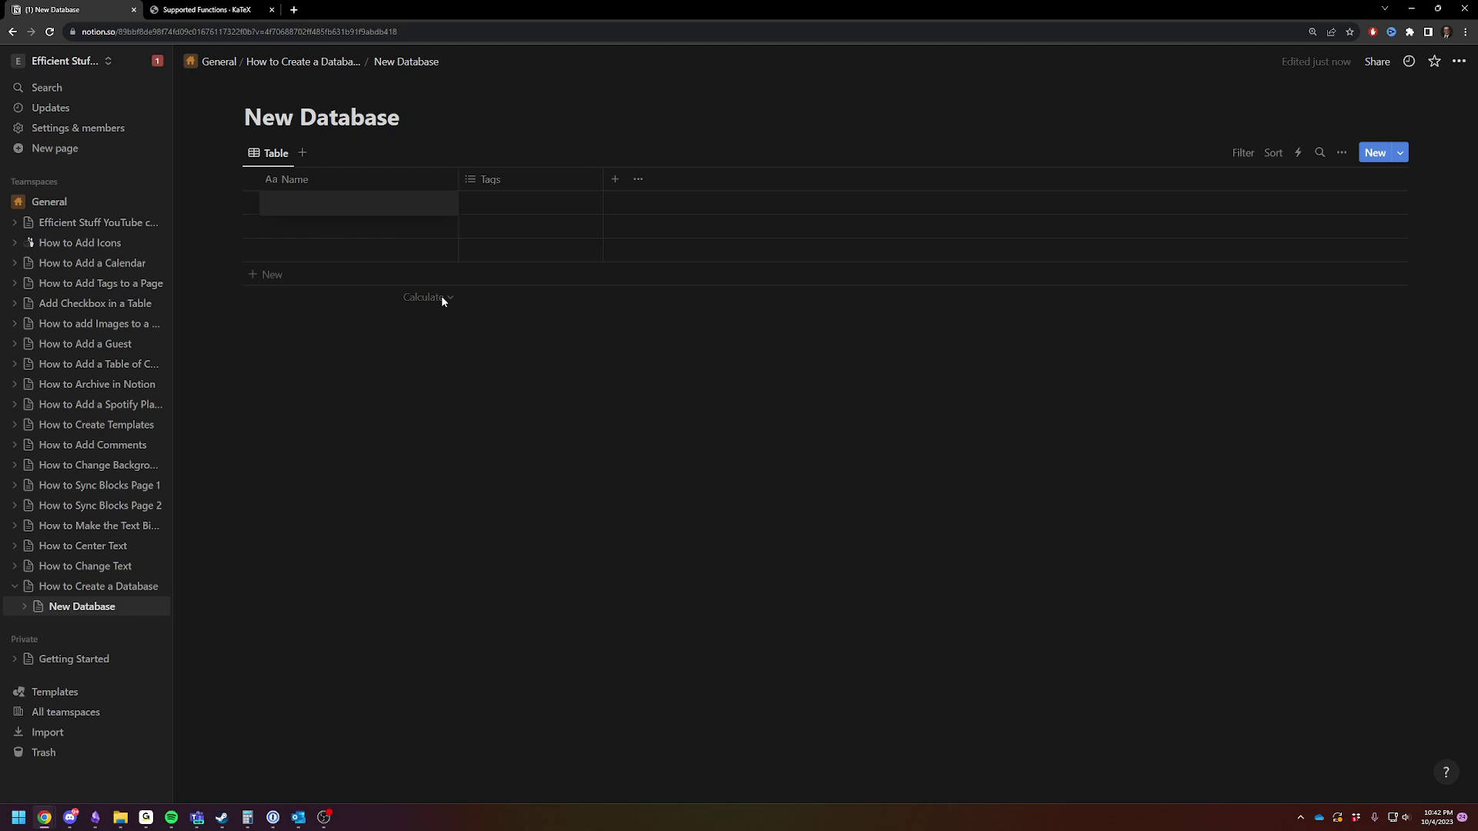
pyautogui.write('First Page')
pyautogui.press('Return')
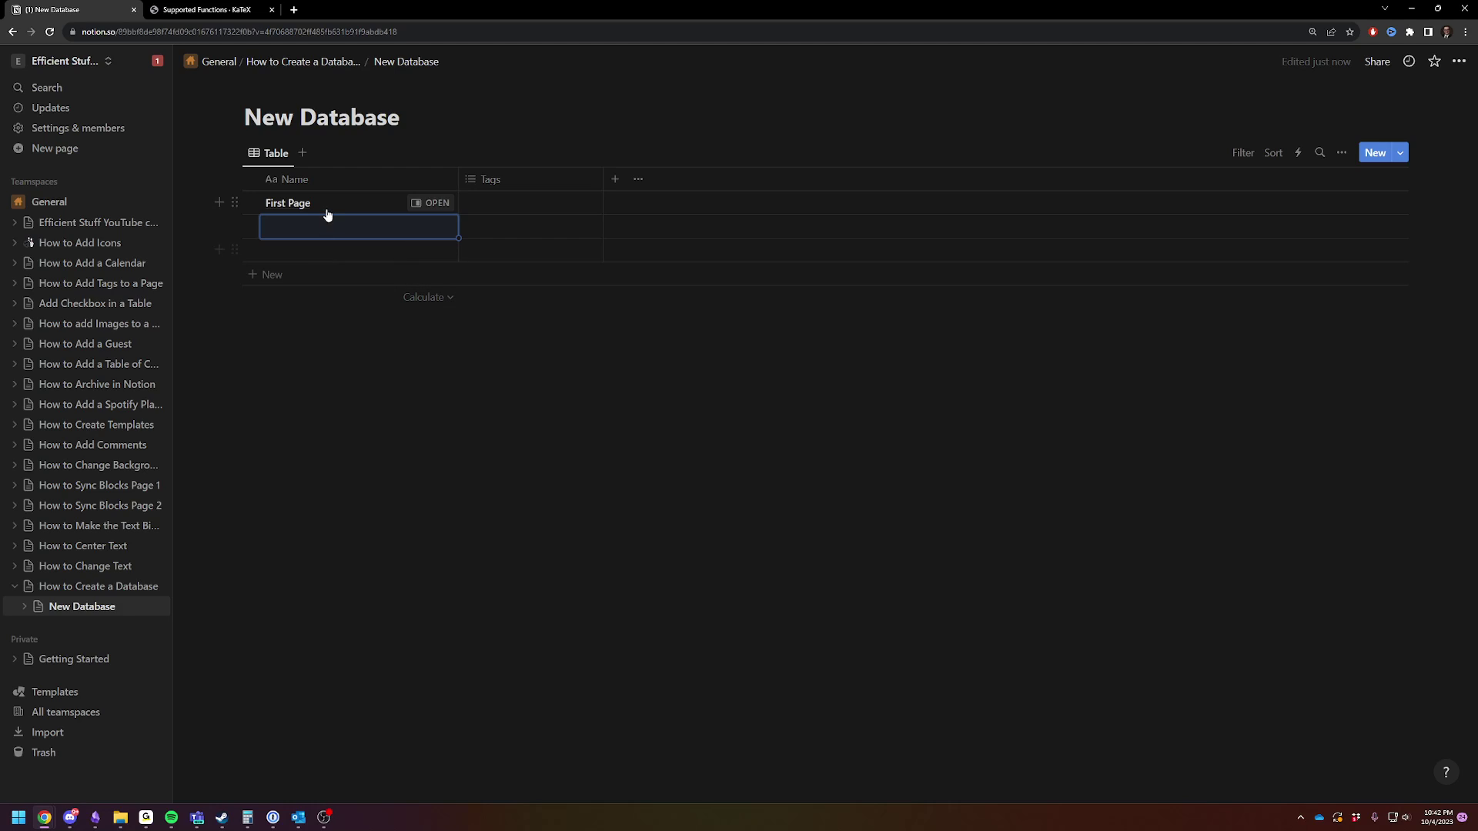
pyautogui.click(431, 203)
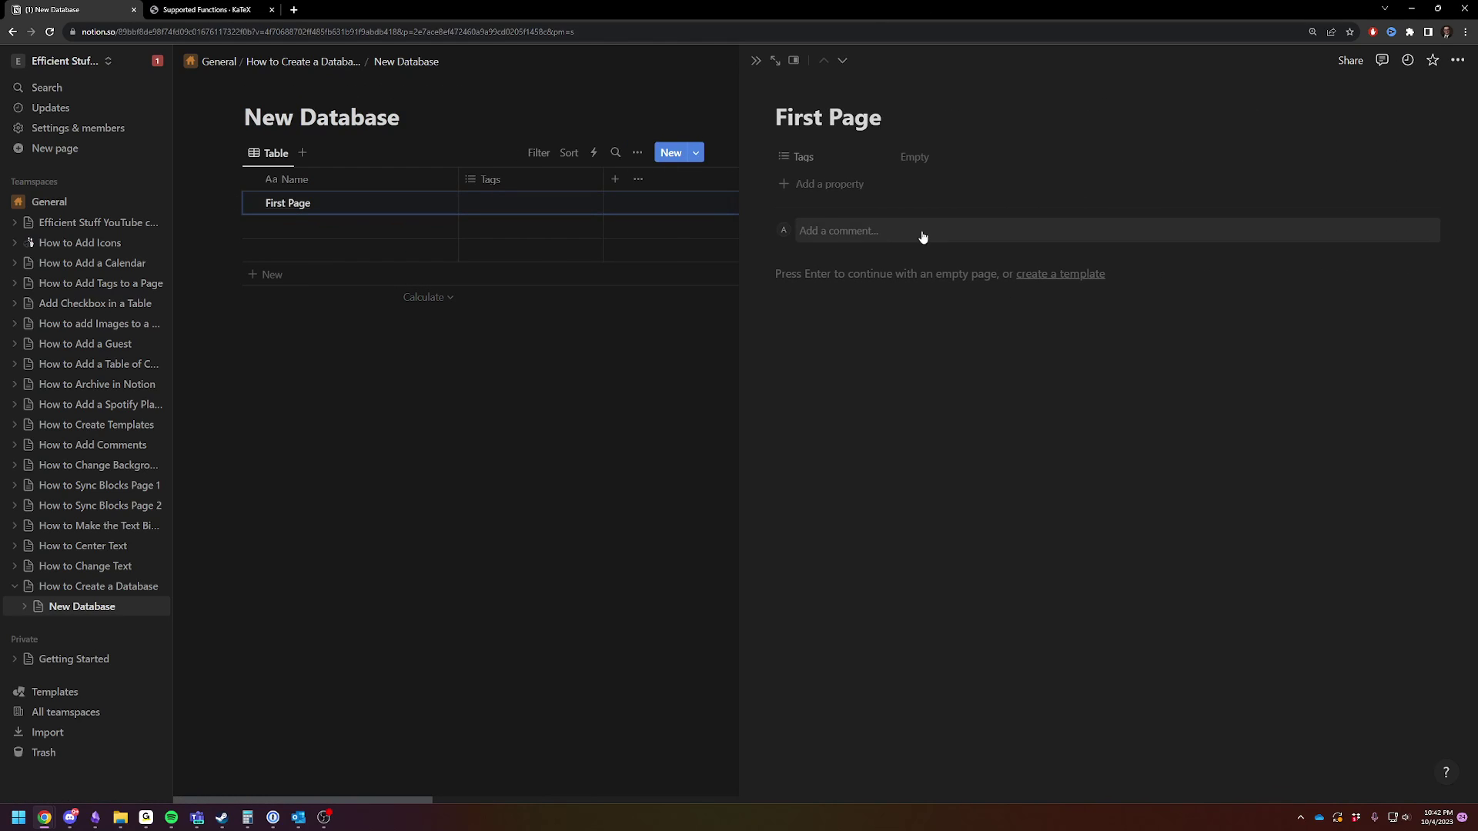
pyautogui.click(841, 274)
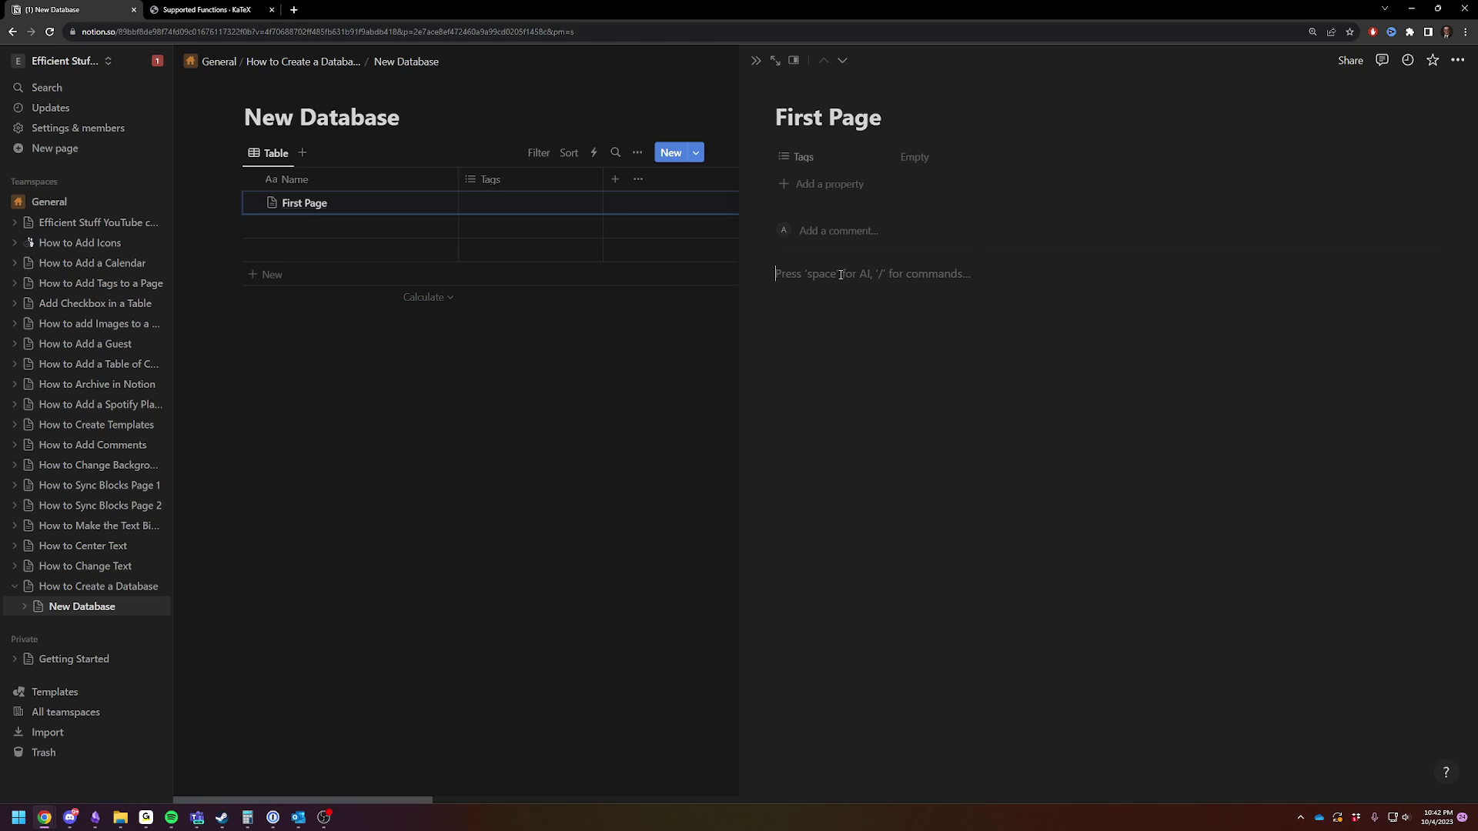
pyautogui.write('Start')
# Add a Timeline view beside the Table view, then return to the Table view
pyautogui.click(461, 464)
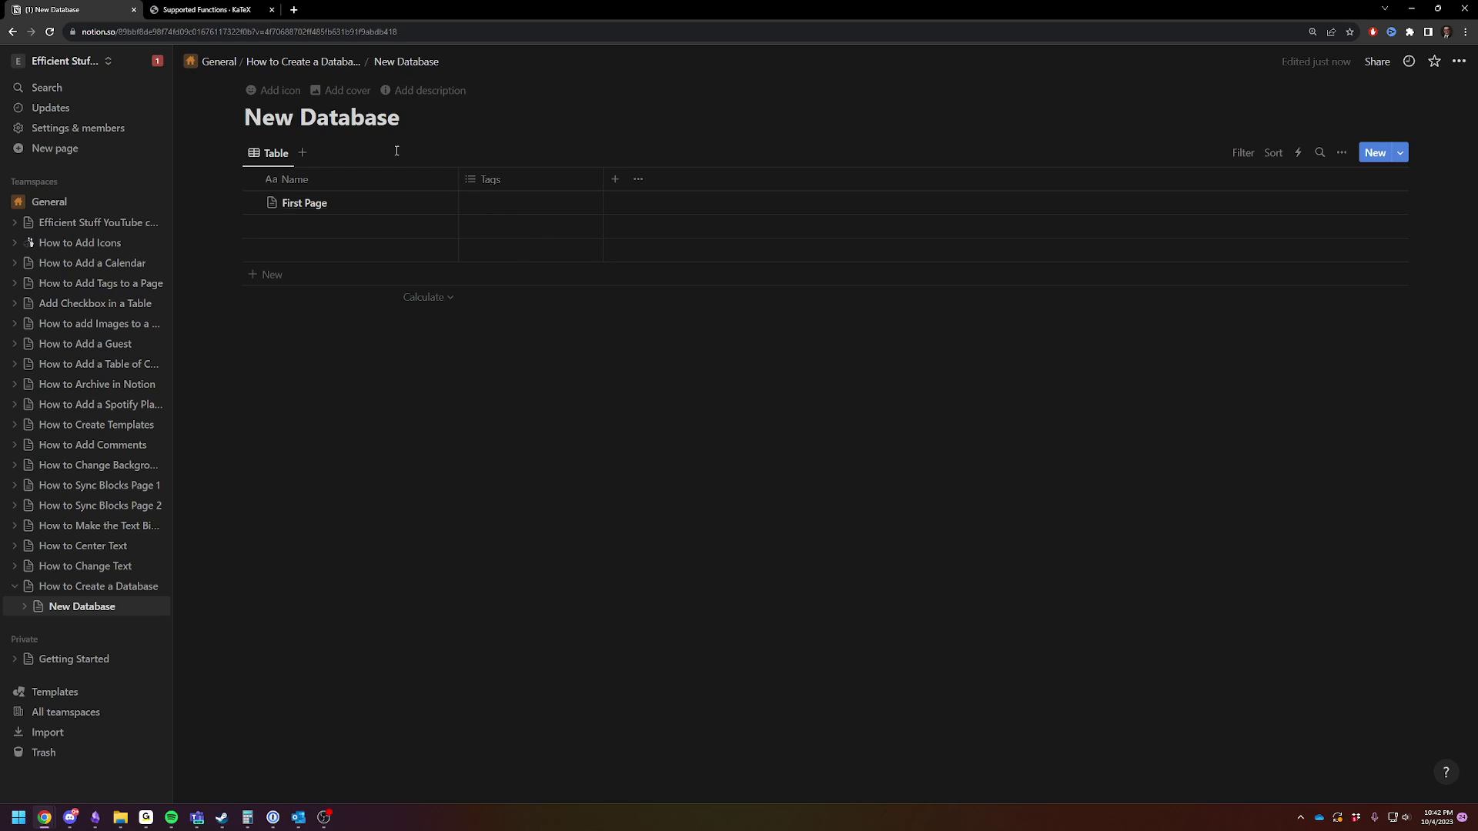
pyautogui.click(279, 155)
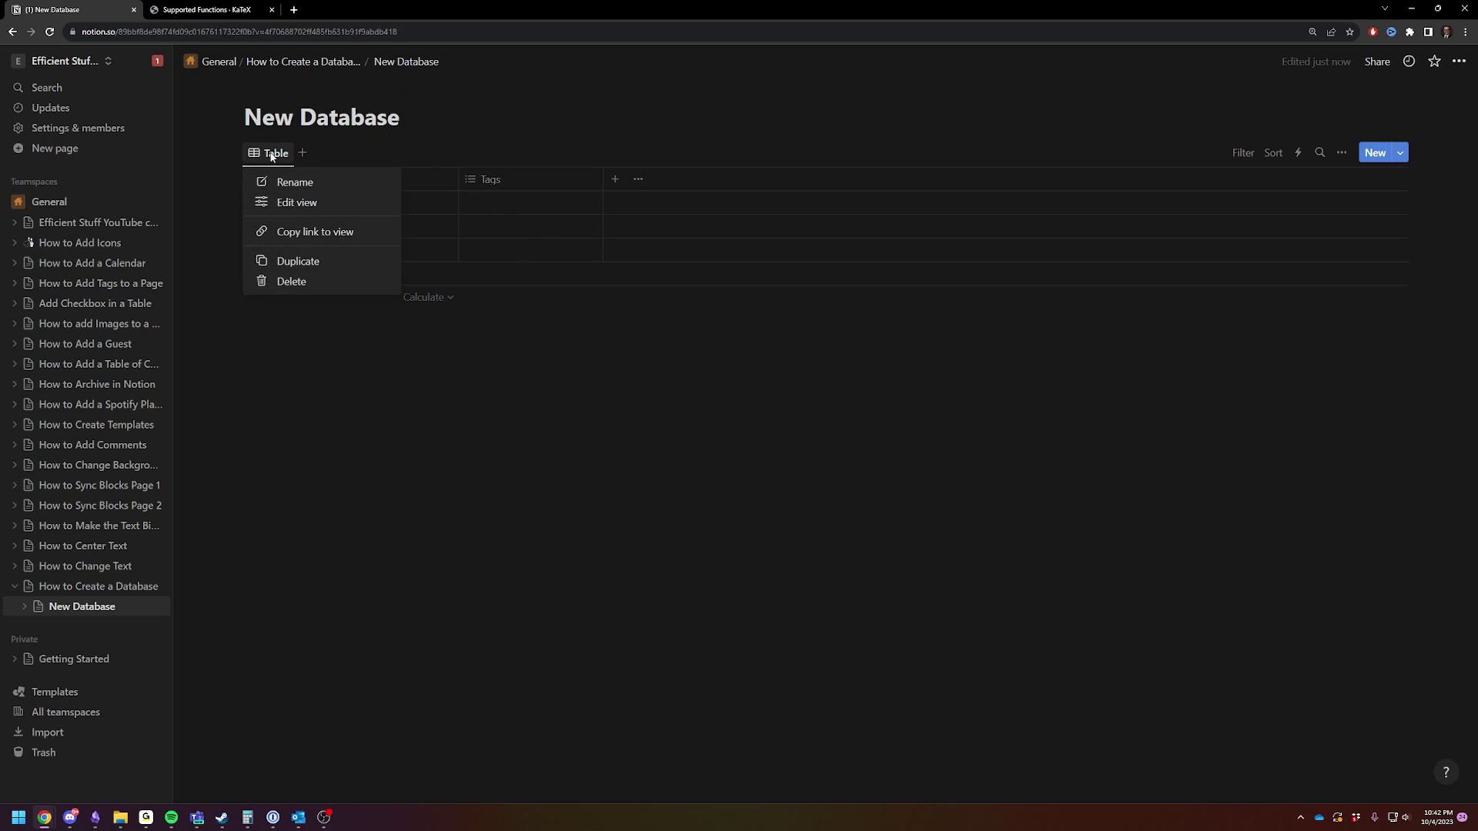
pyautogui.click(303, 154)
pyautogui.click(303, 154)
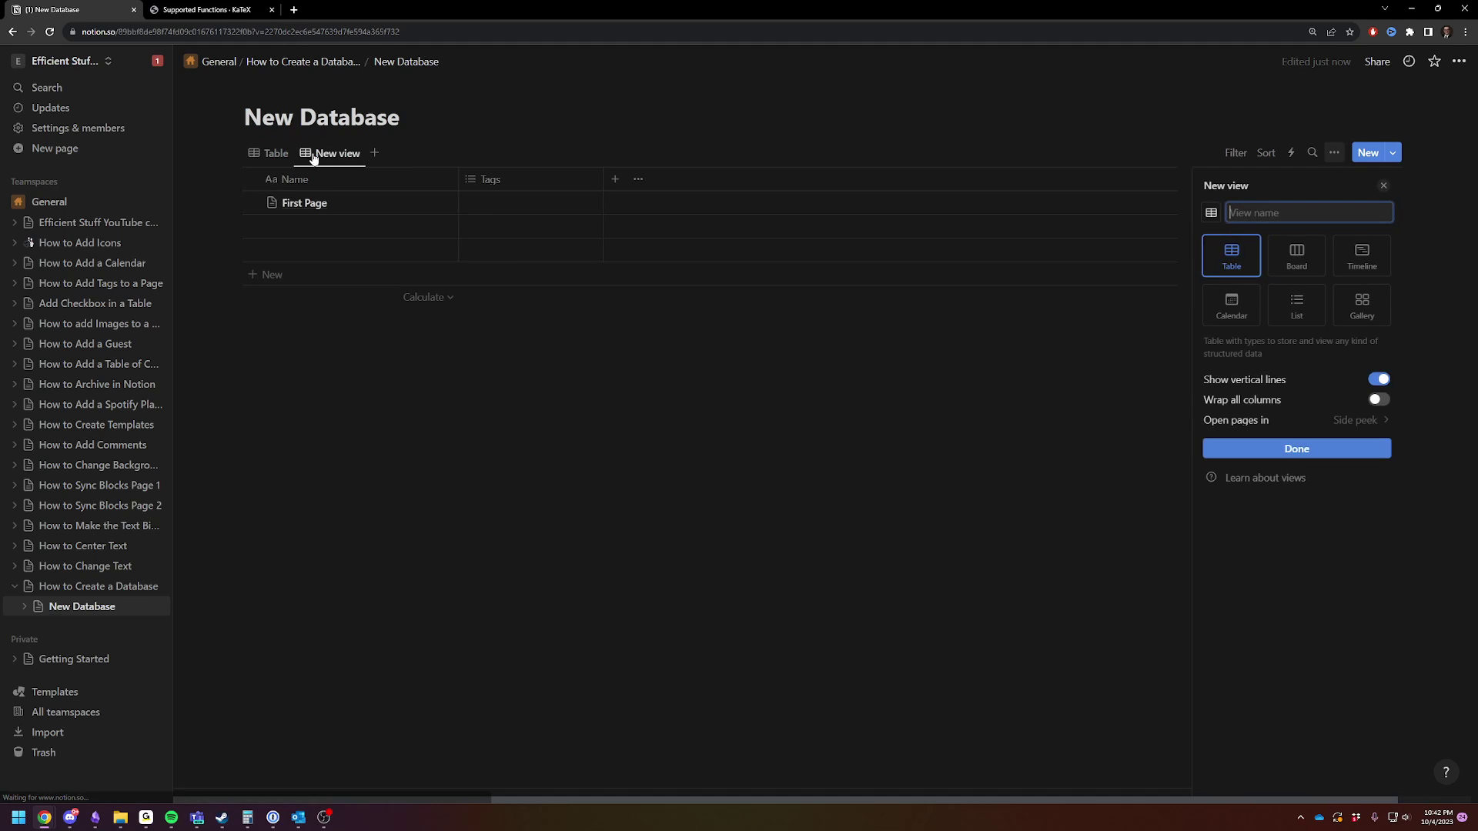
pyautogui.click(1298, 264)
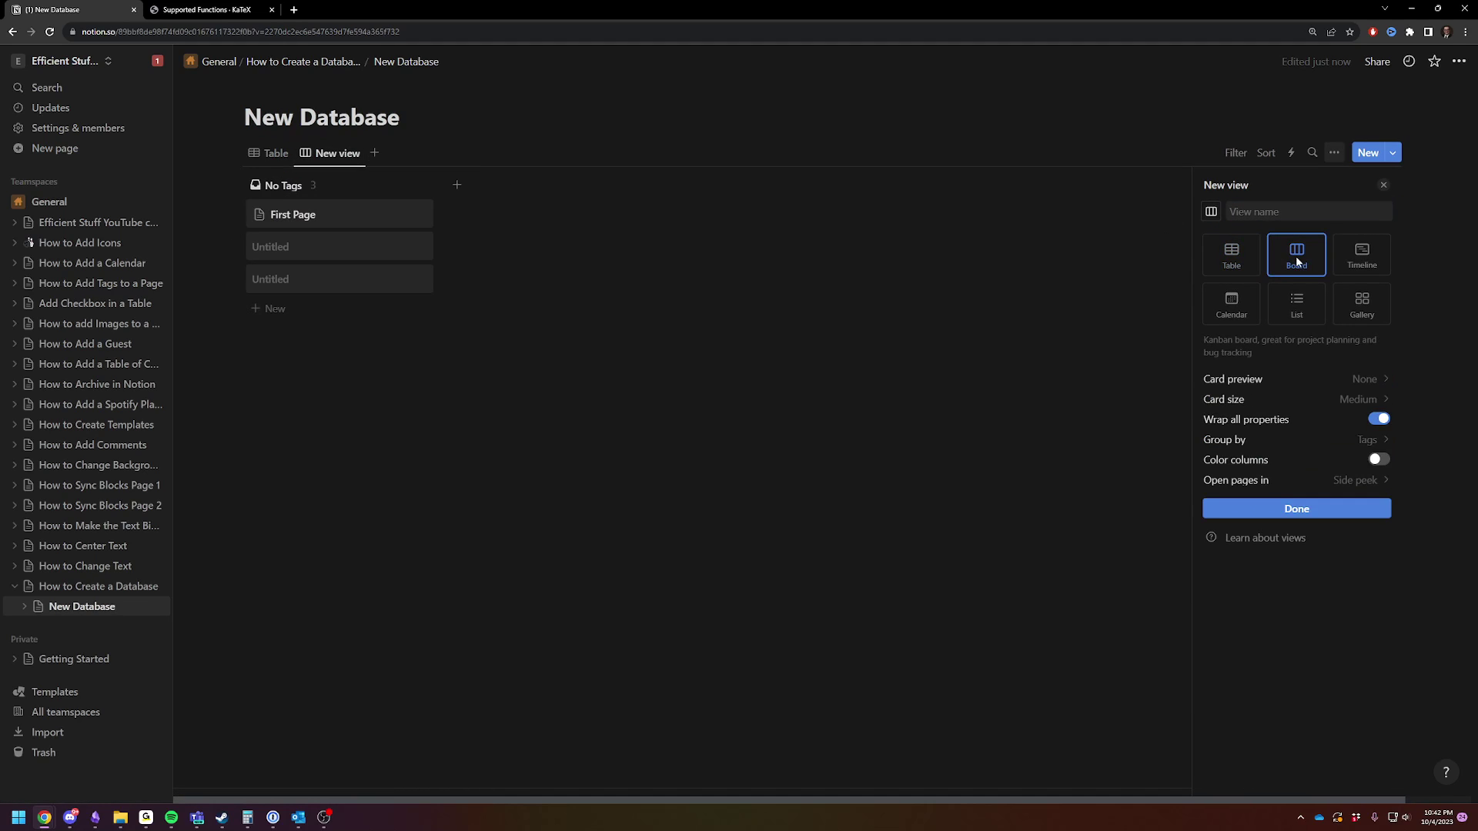
pyautogui.click(1363, 269)
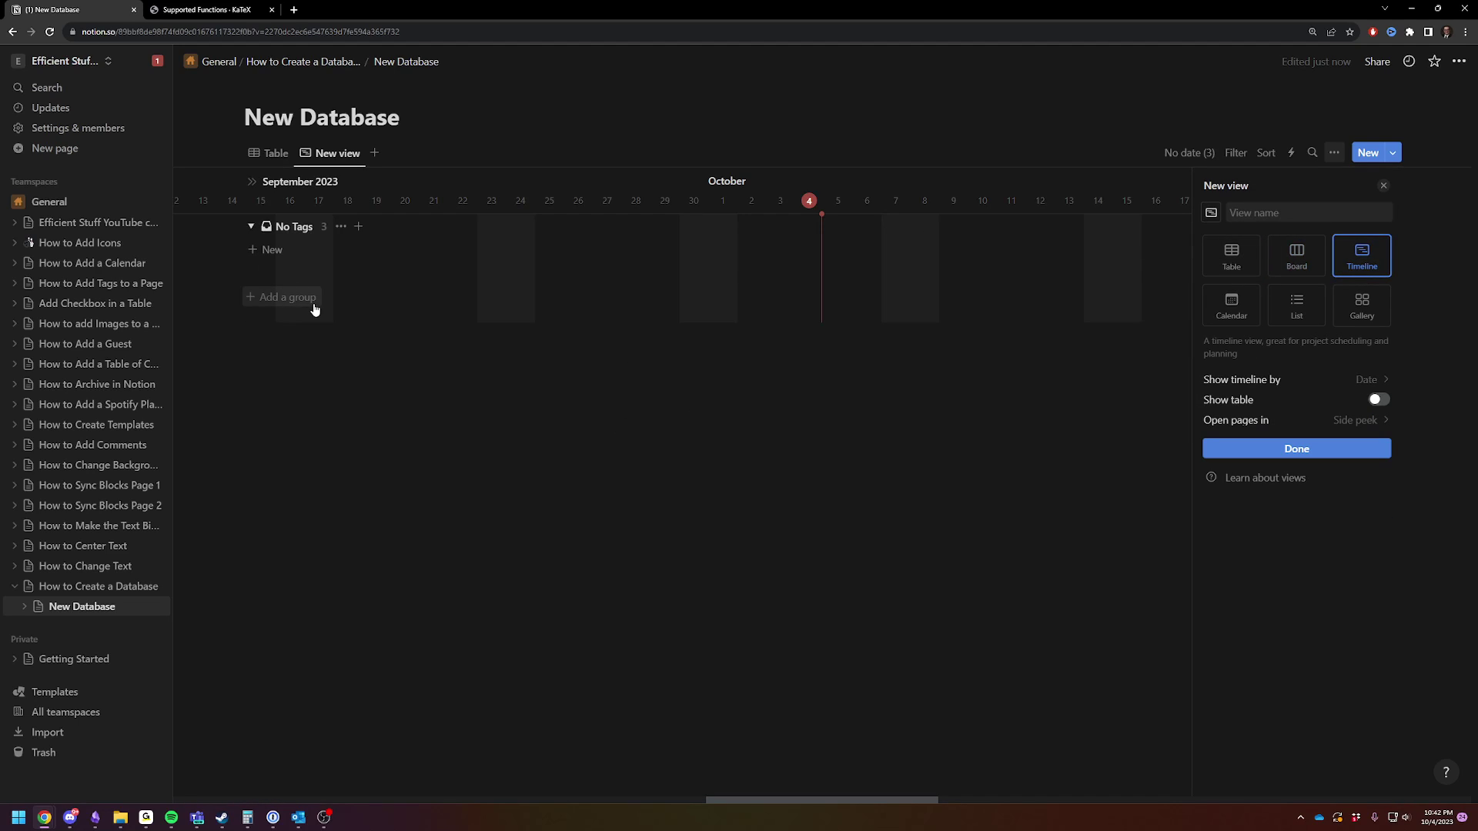
pyautogui.click(1321, 453)
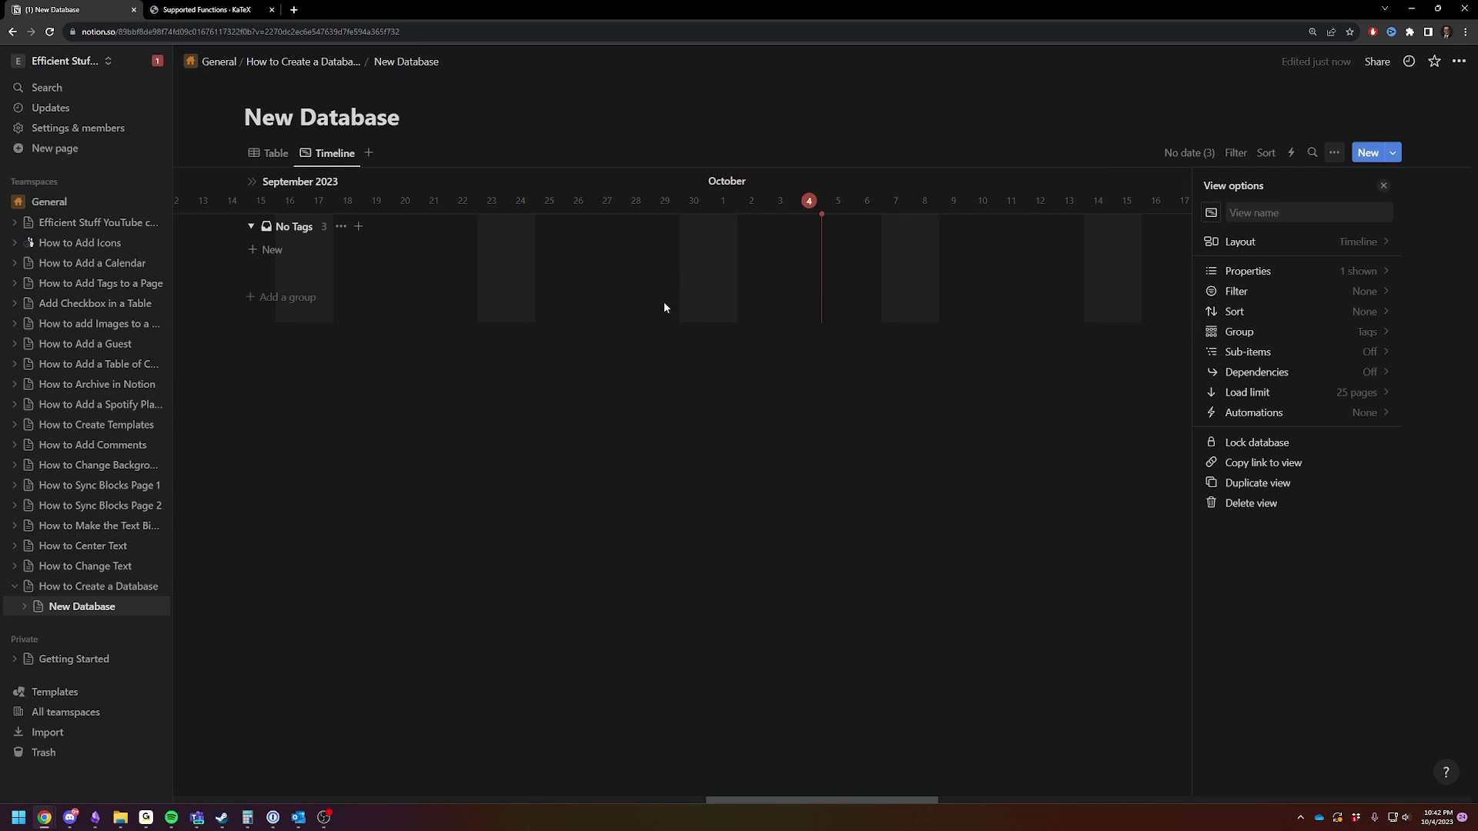
pyautogui.click(271, 157)
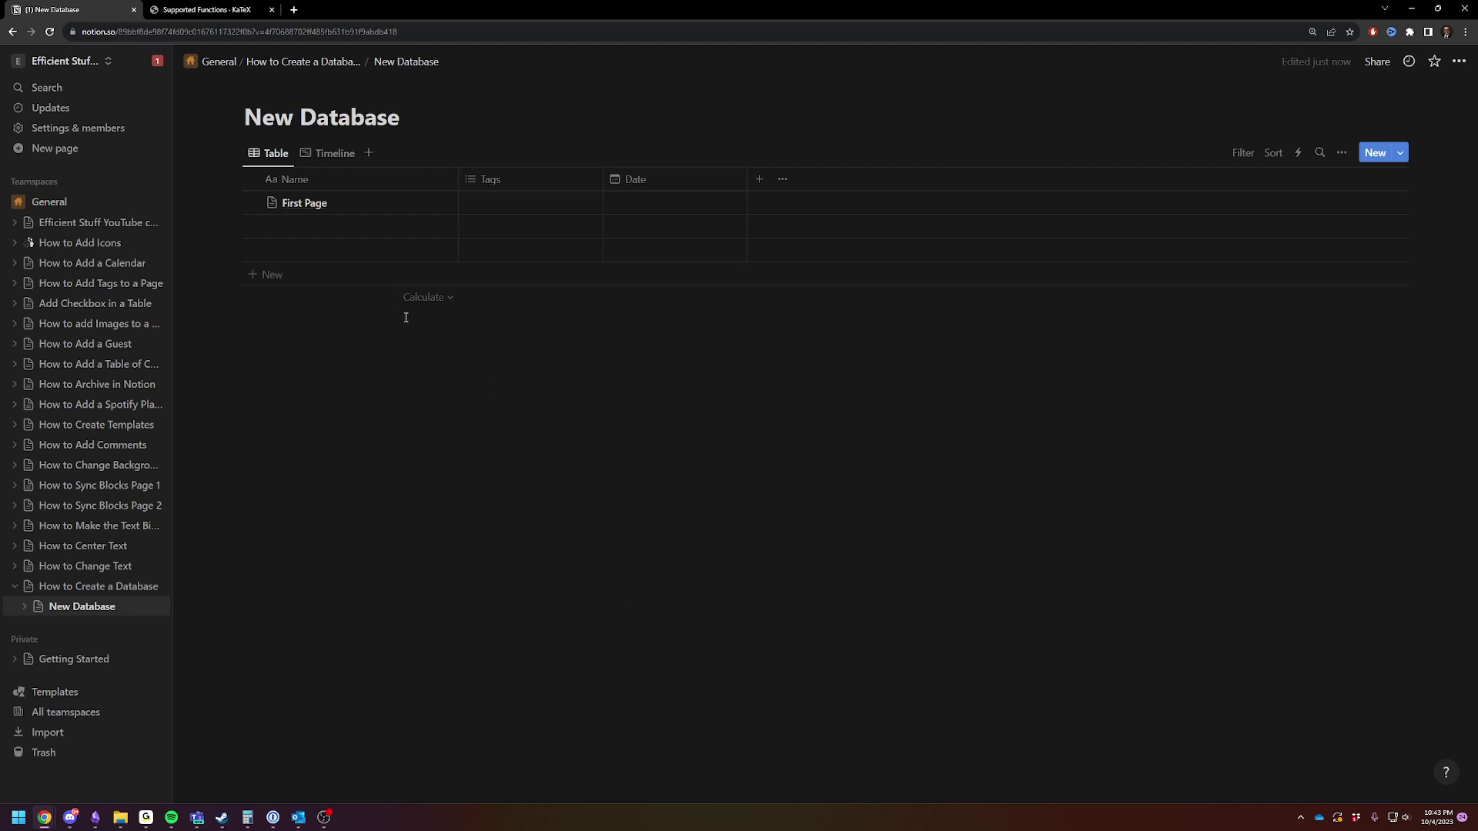
# Name the second row 'Client 1' and open it as a page
pyautogui.click(353, 210)
pyautogui.click(292, 232)
pyautogui.click(292, 233)
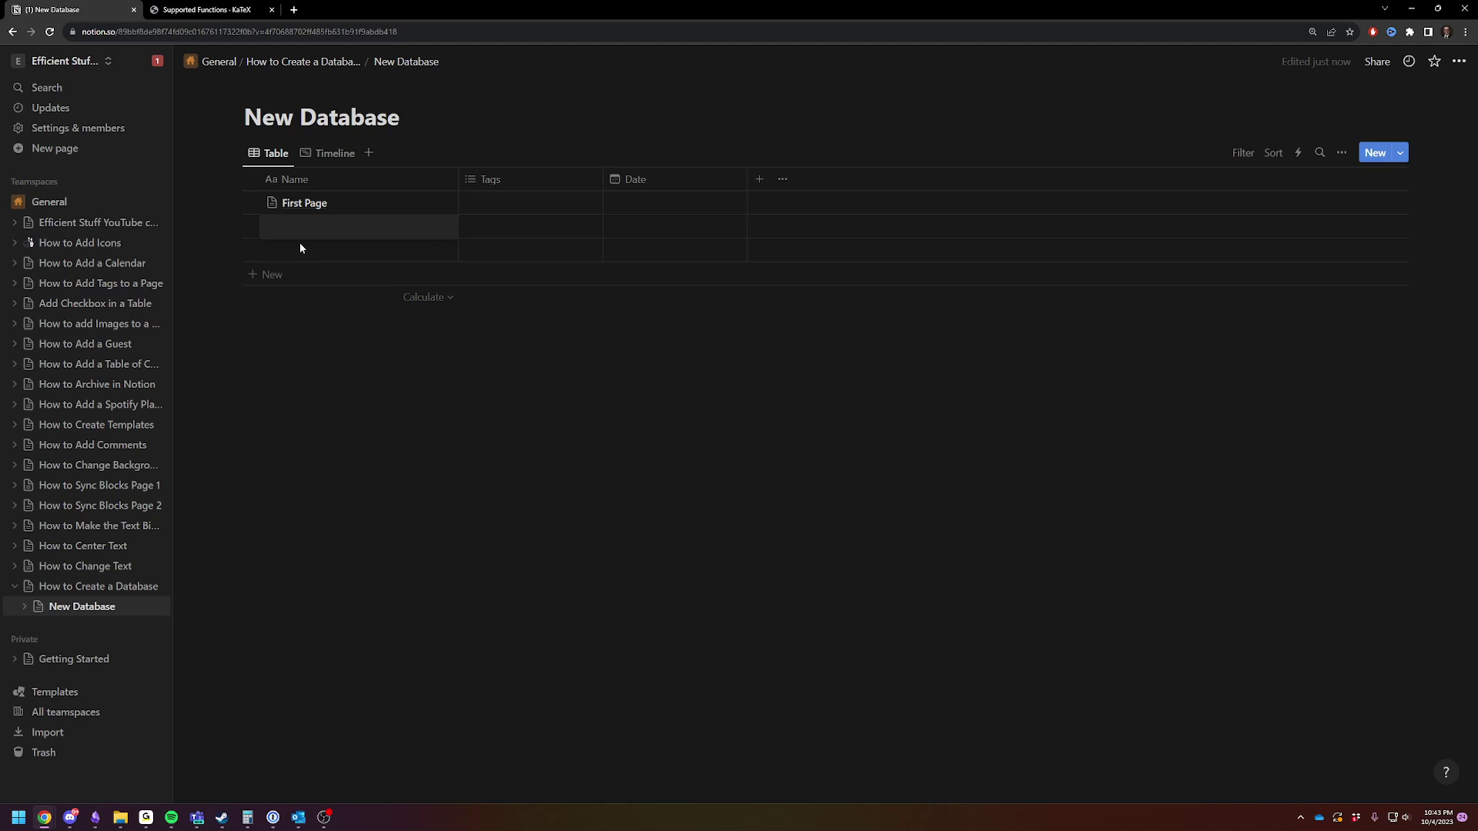
pyautogui.write('Client 1')
pyautogui.click(429, 225)
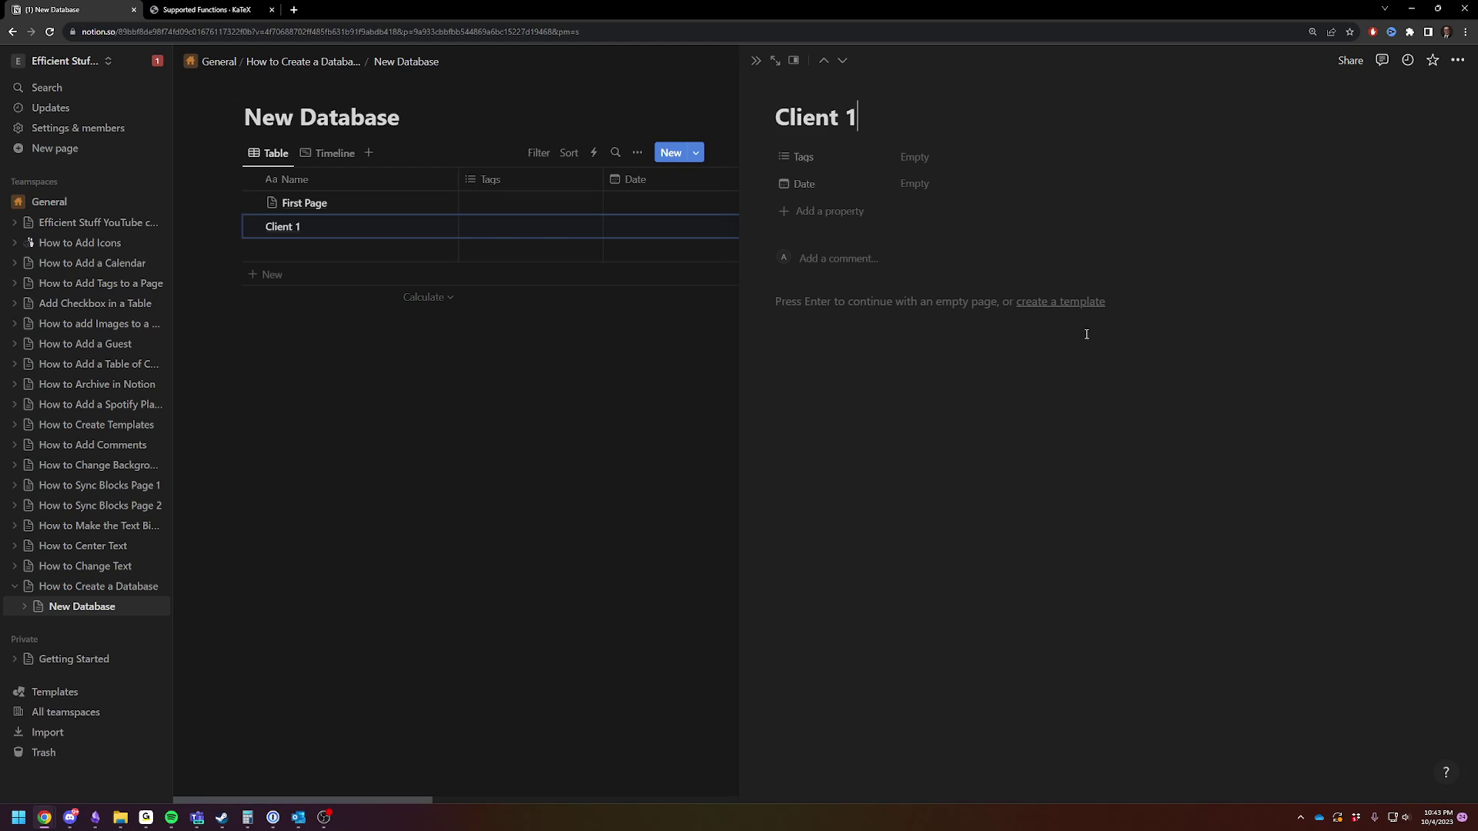
# Set Client 1's Date to October 4, 2023
pyautogui.click(818, 184)
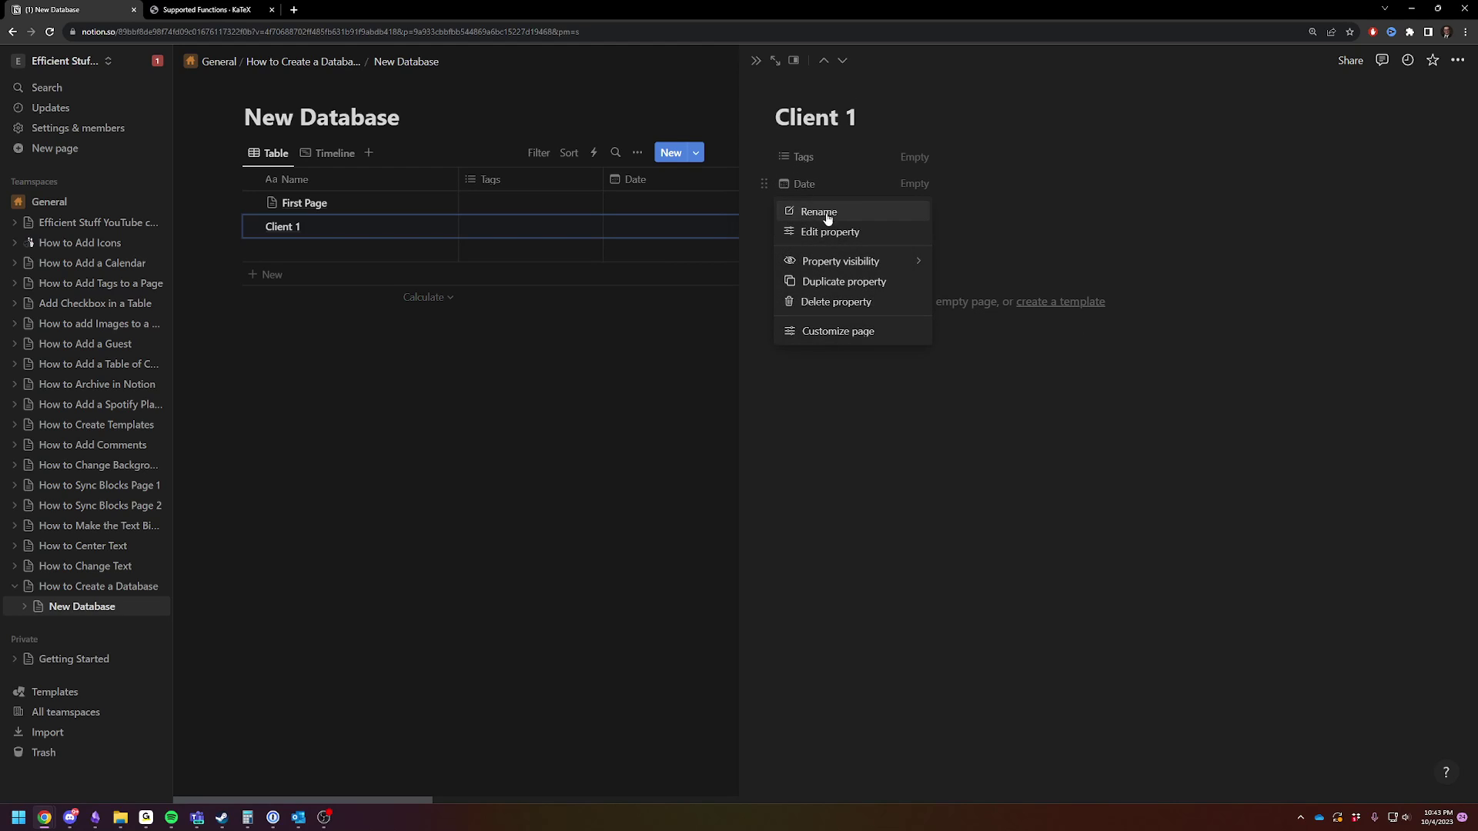
pyautogui.click(914, 183)
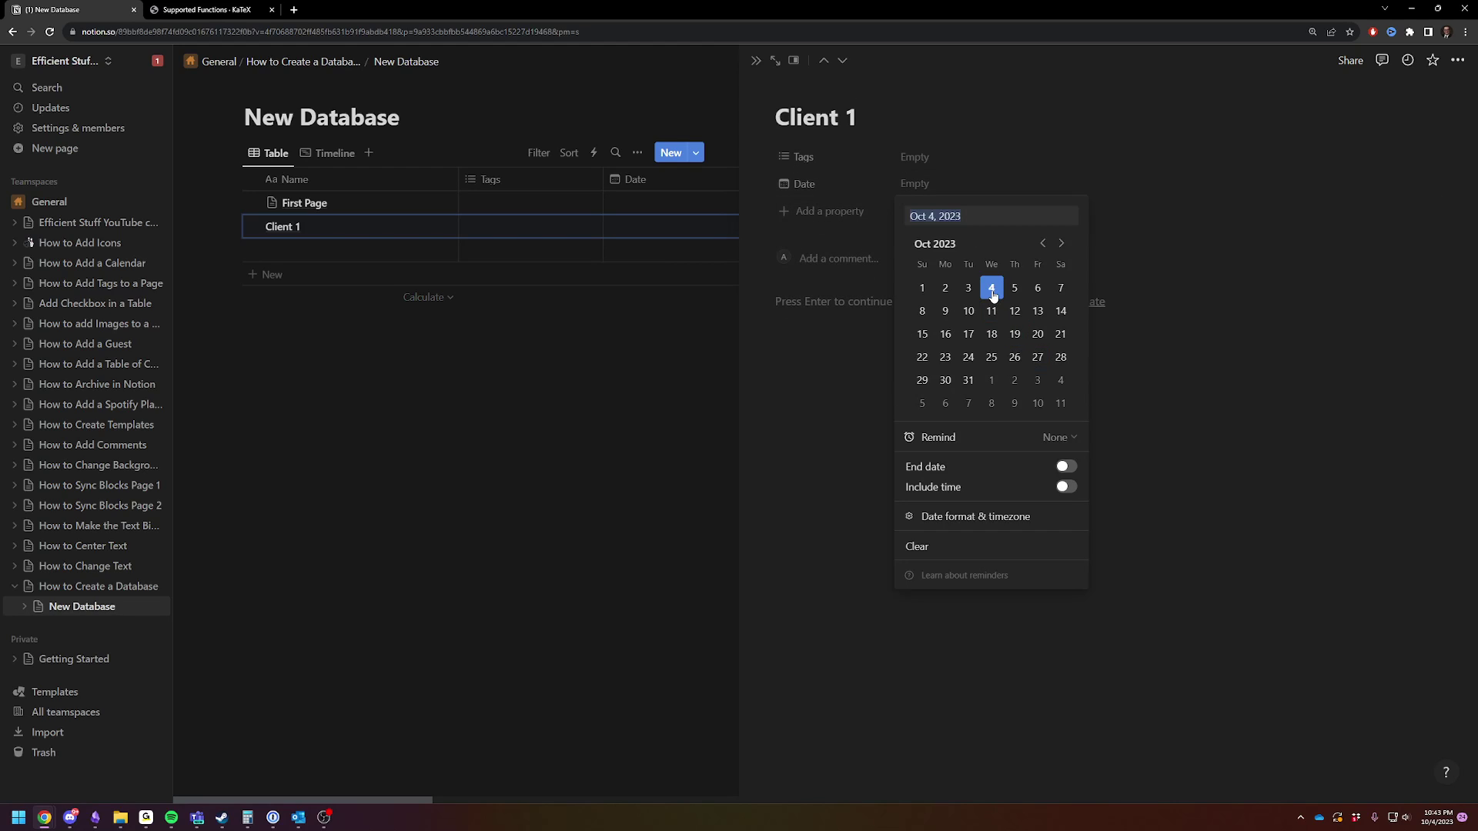
pyautogui.click(991, 288)
pyautogui.click(821, 293)
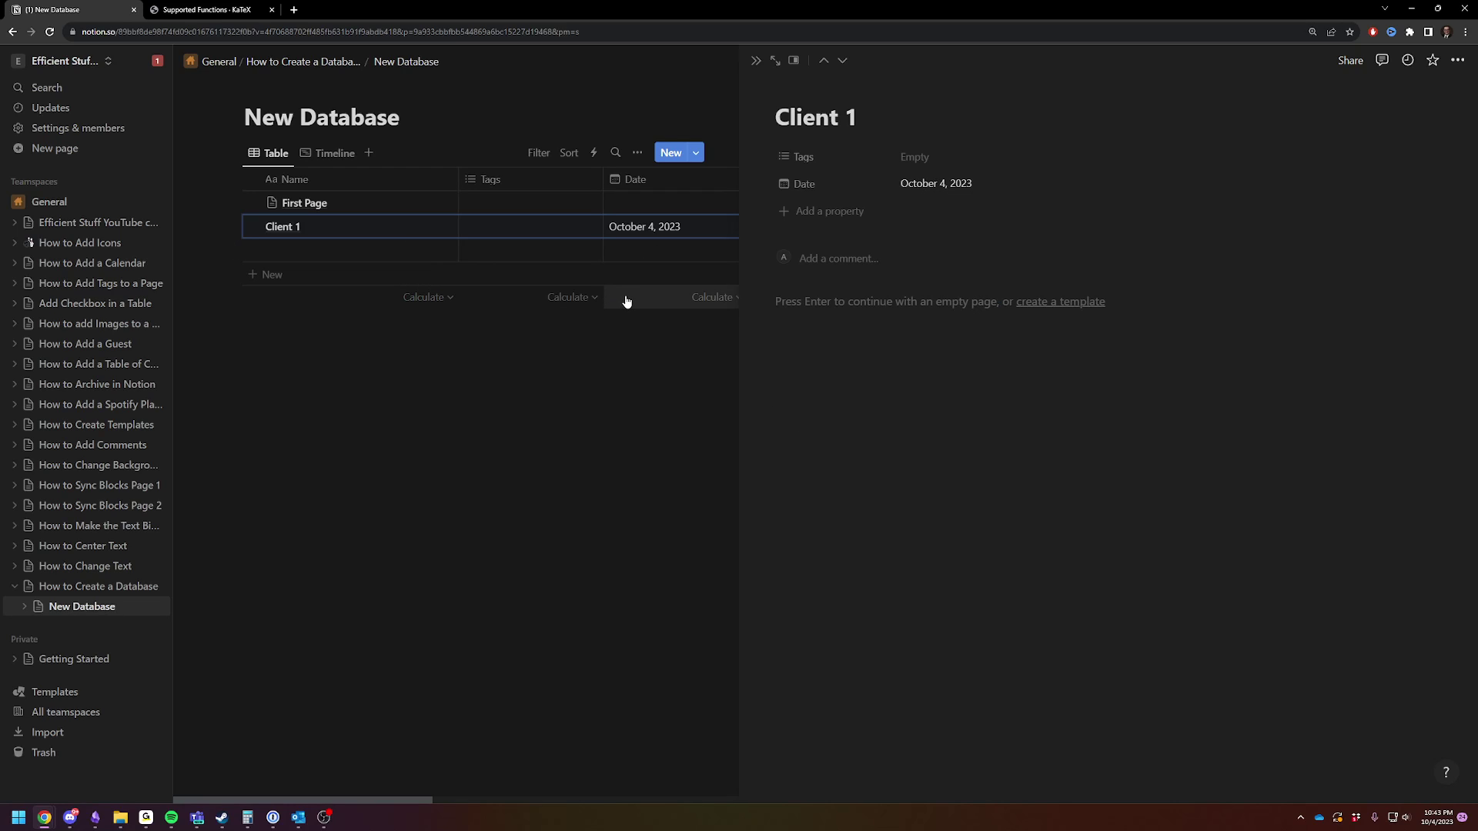
# Create a 'Complaint' tag and apply it to Client 1
pyautogui.click(920, 156)
pyautogui.write('Complaint')
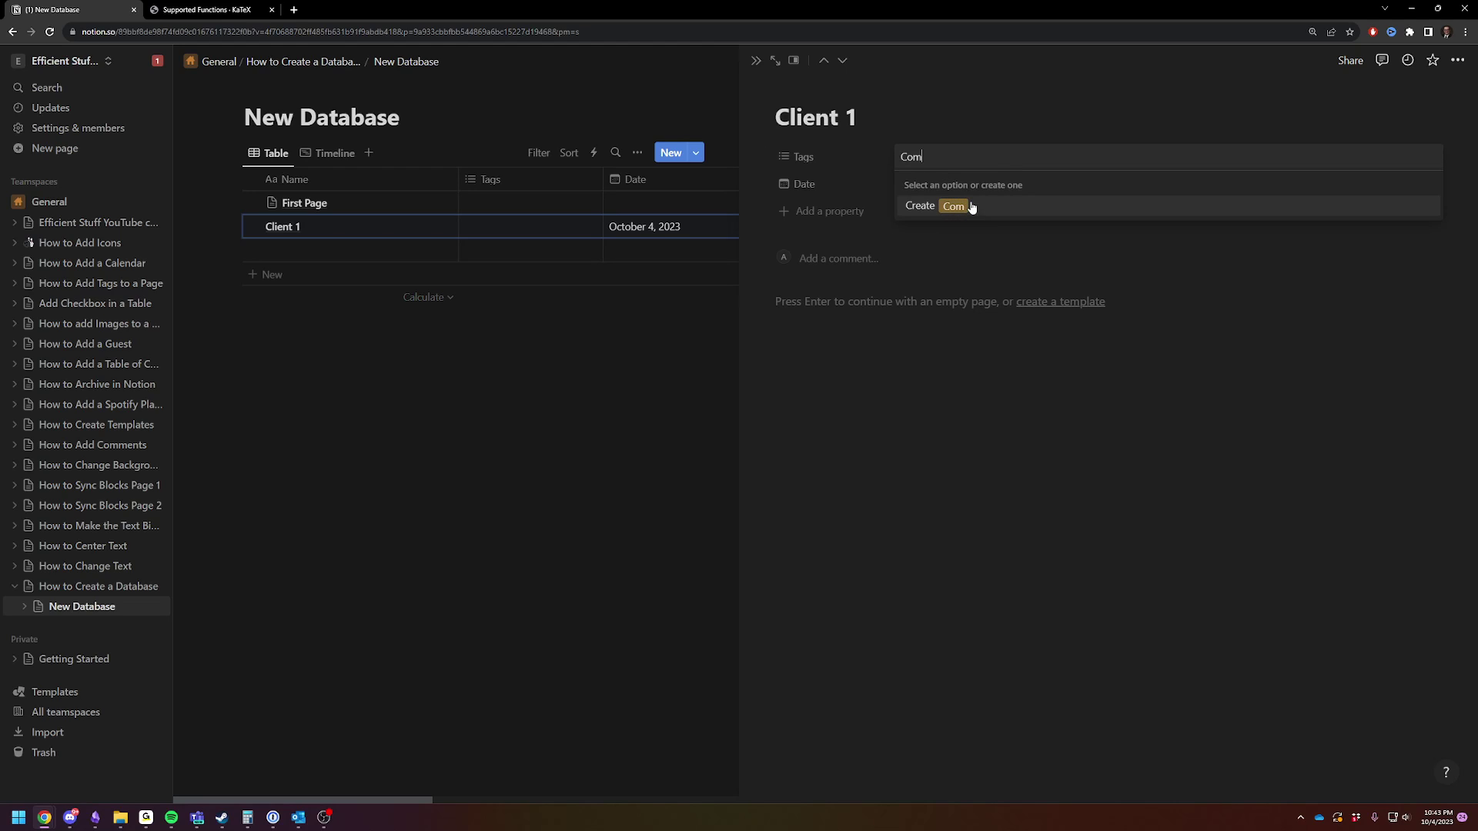
pyautogui.click(972, 206)
pyautogui.click(605, 445)
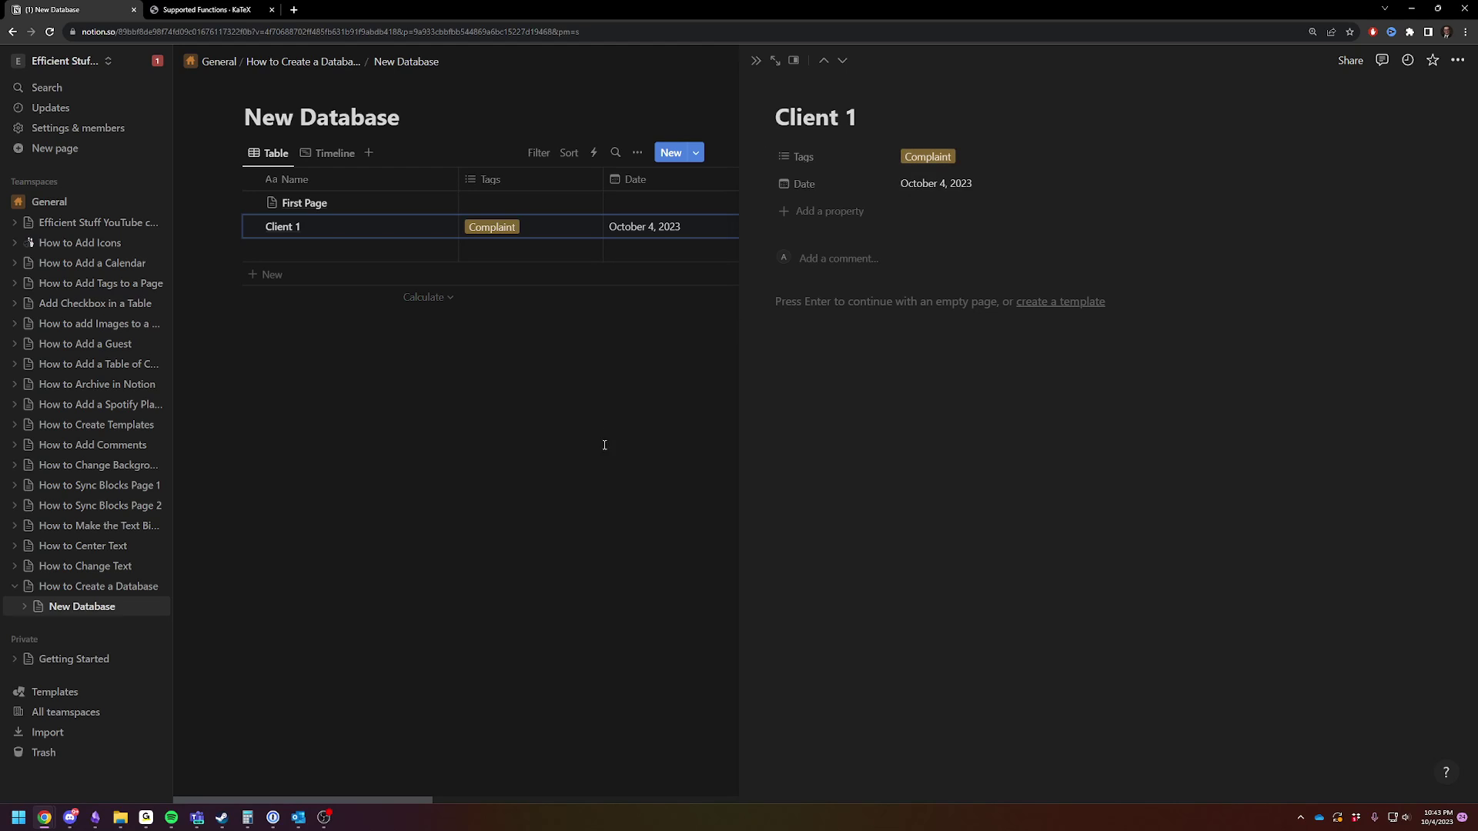
pyautogui.click(576, 578)
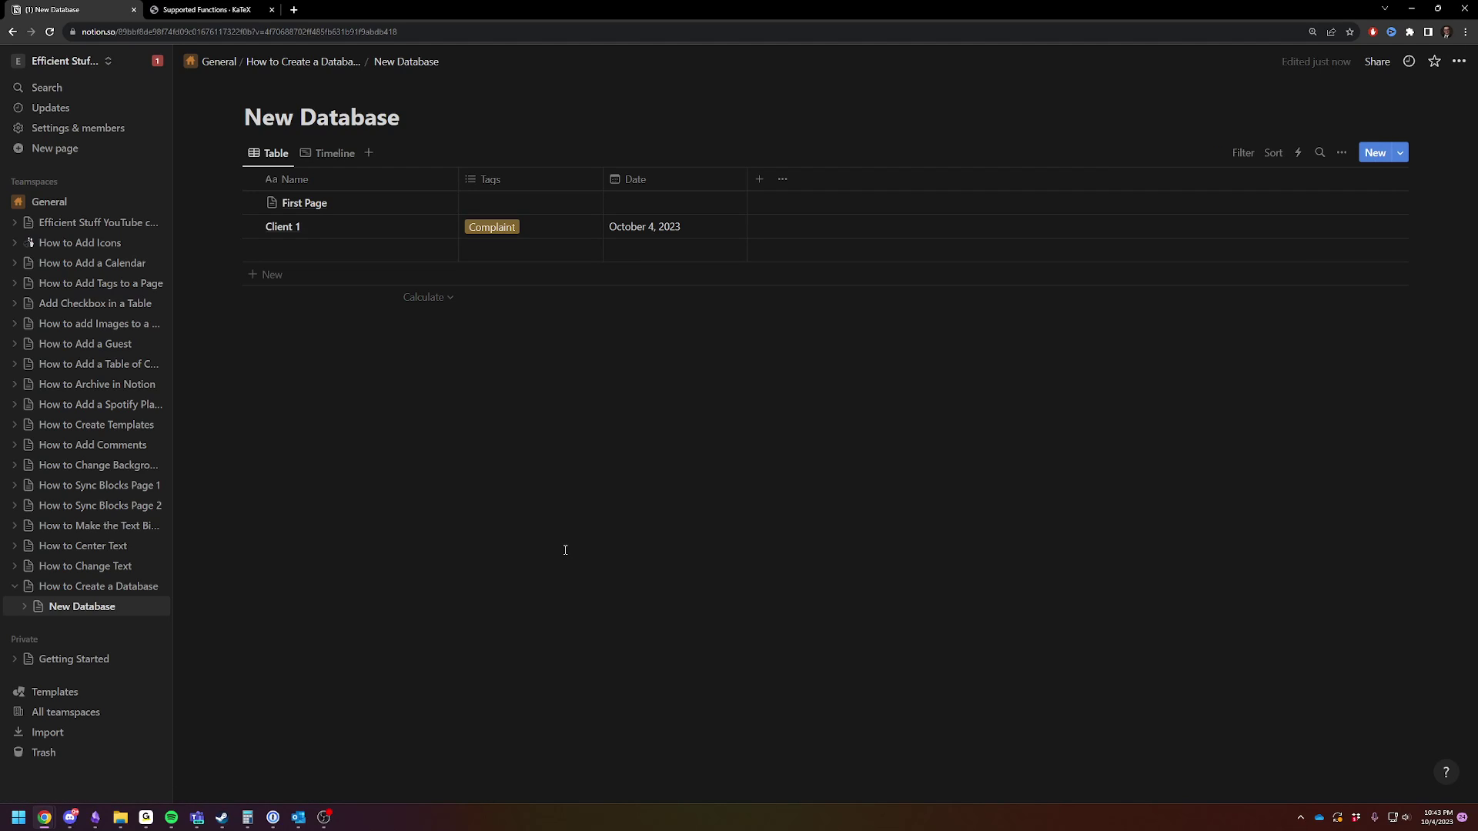